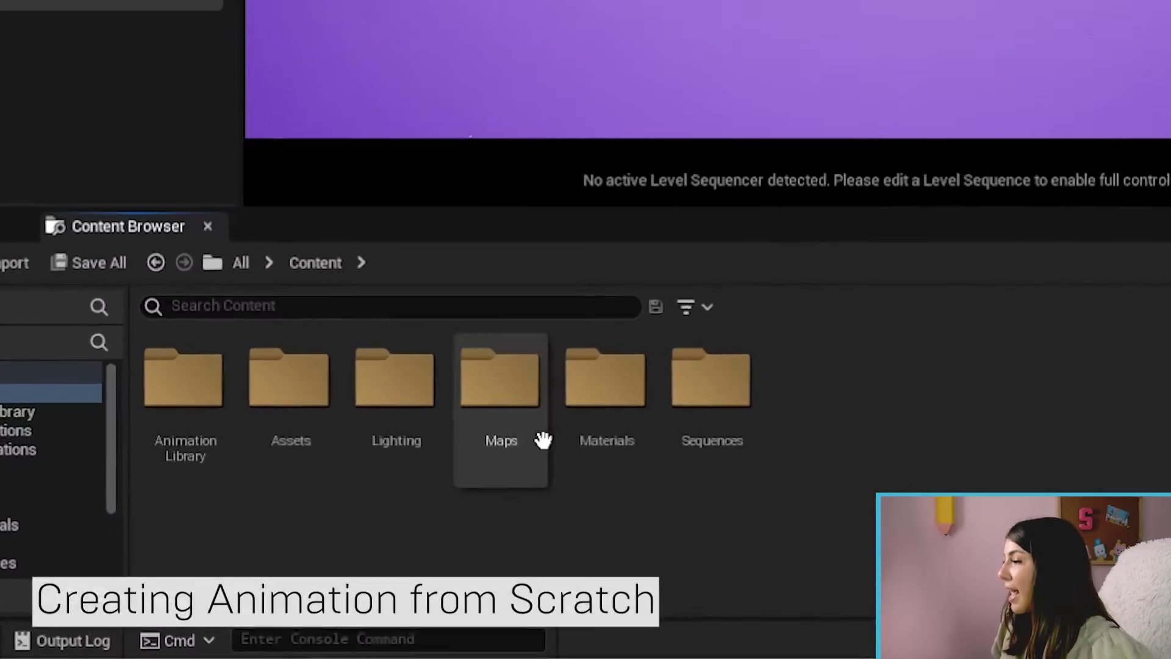
# - Open the Map_Example3 level from Maps, then browse back to Content and into Sequences
pyautogui.doubleClick(513, 379)
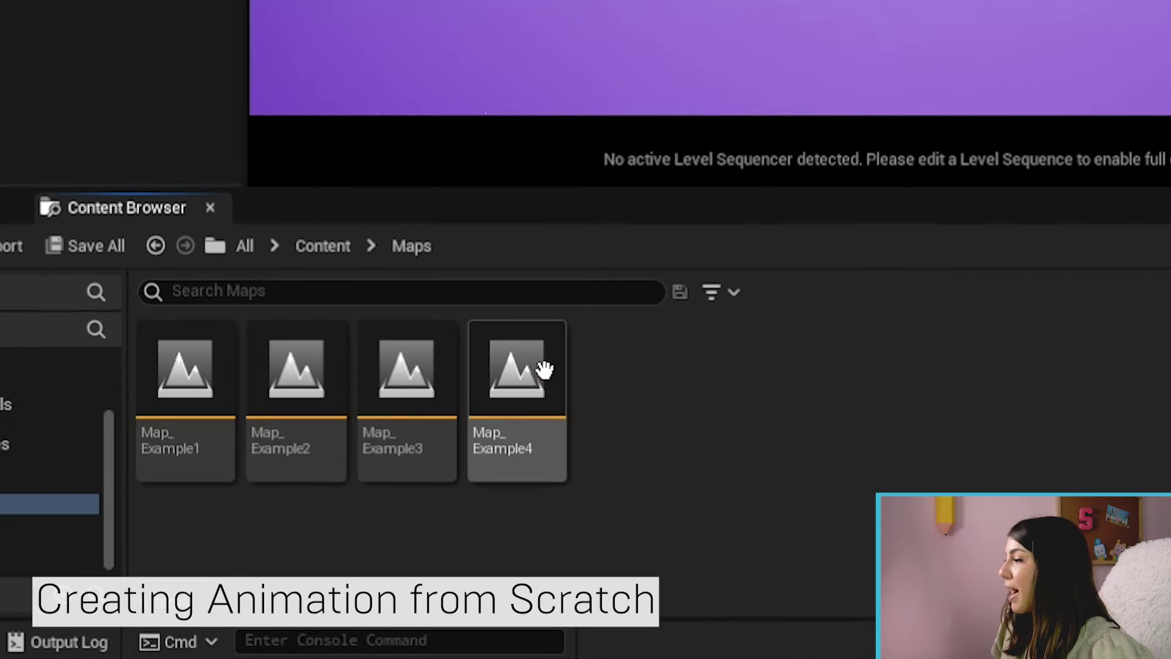
pyautogui.click(406, 383)
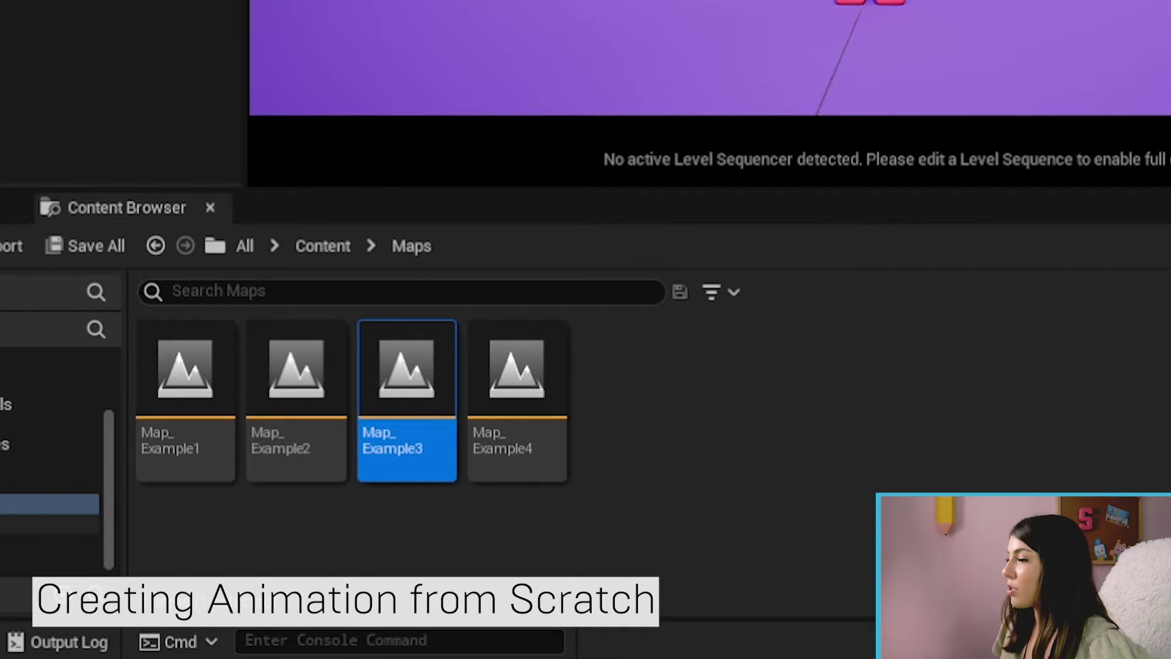
pyautogui.click(323, 247)
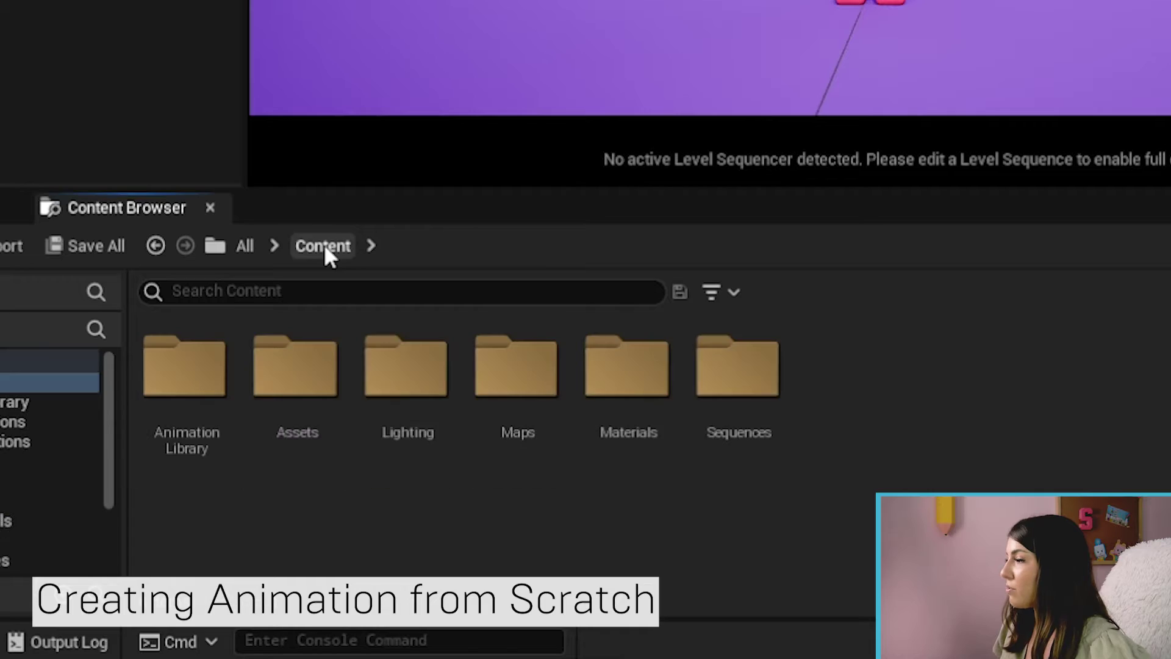
pyautogui.doubleClick(750, 368)
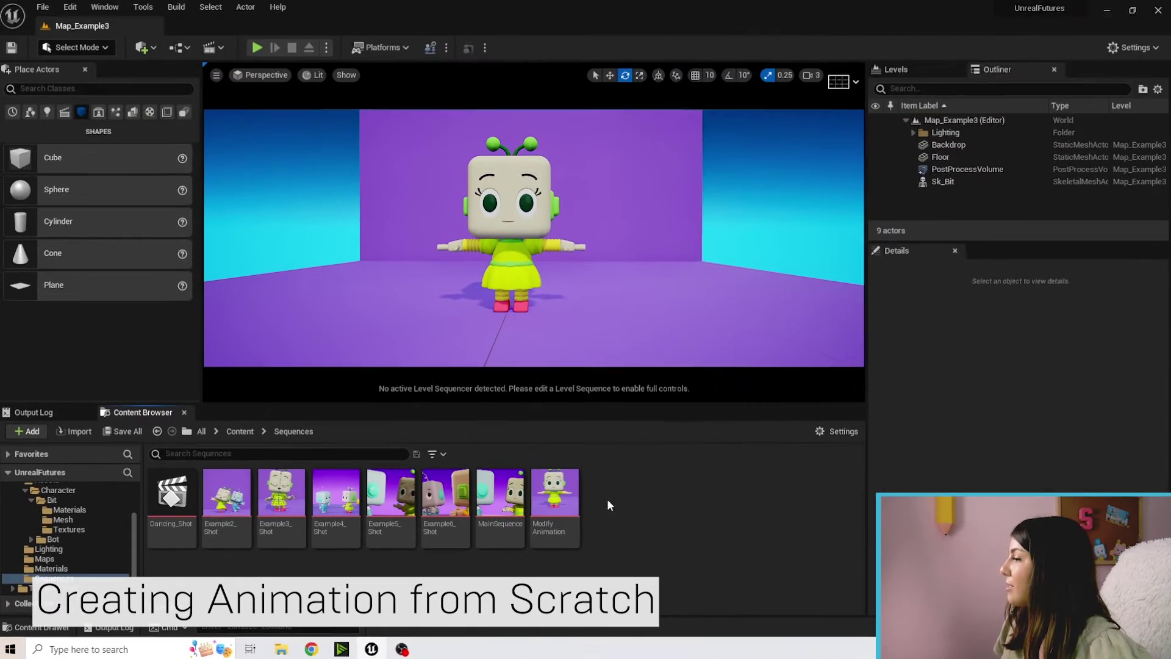
# - Create a Level Sequence asset named CustomAnimation in the Sequences folder
pyautogui.rightClick(1038, 406)
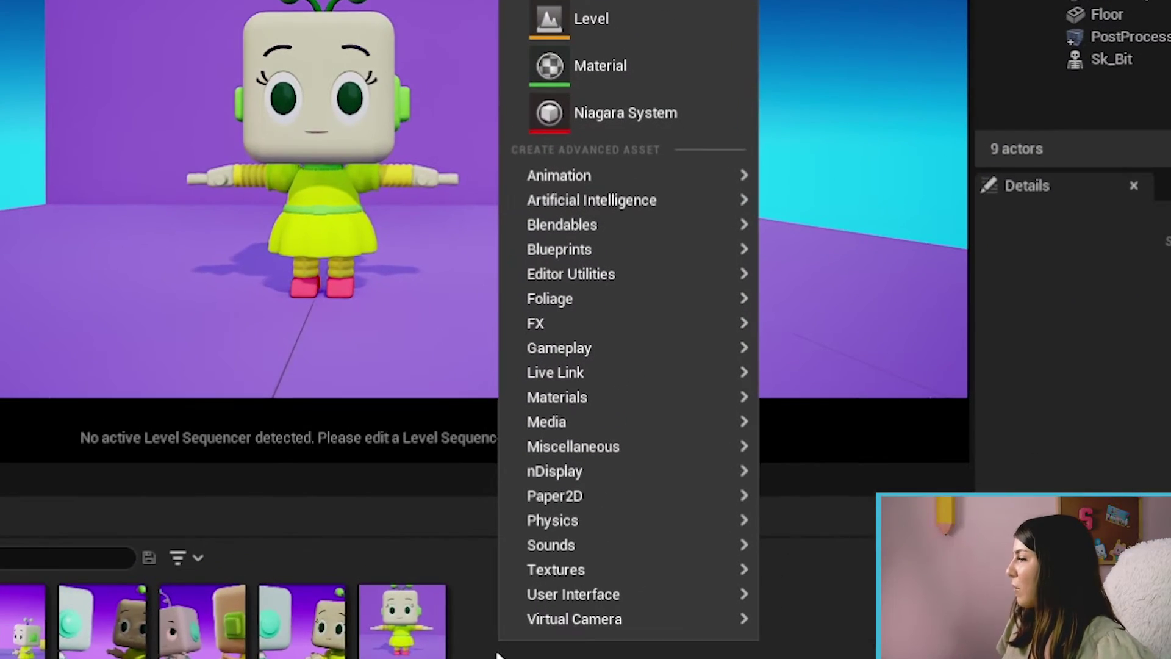
pyautogui.moveTo(621, 203)
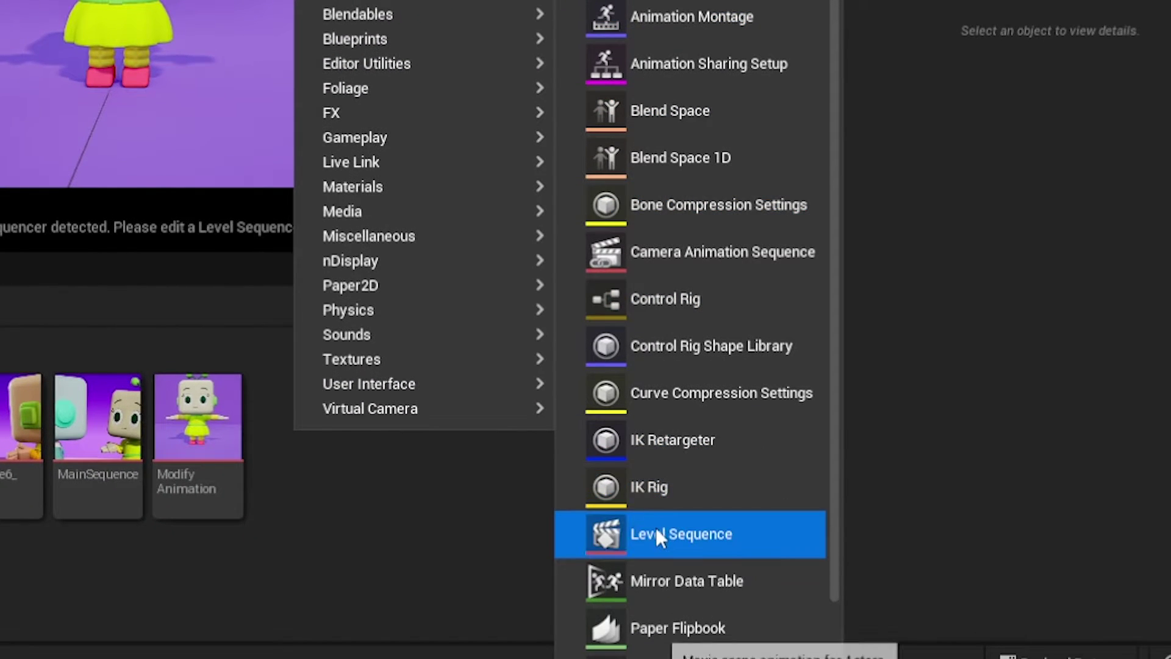
pyautogui.click(656, 533)
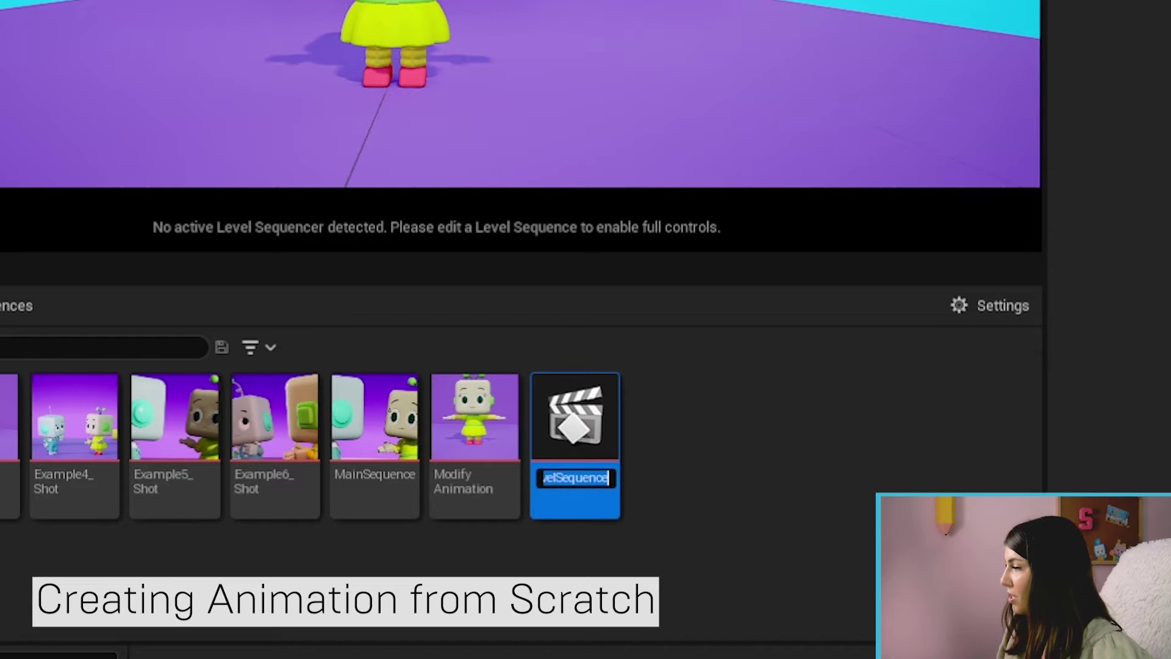
pyautogui.write('Custom')
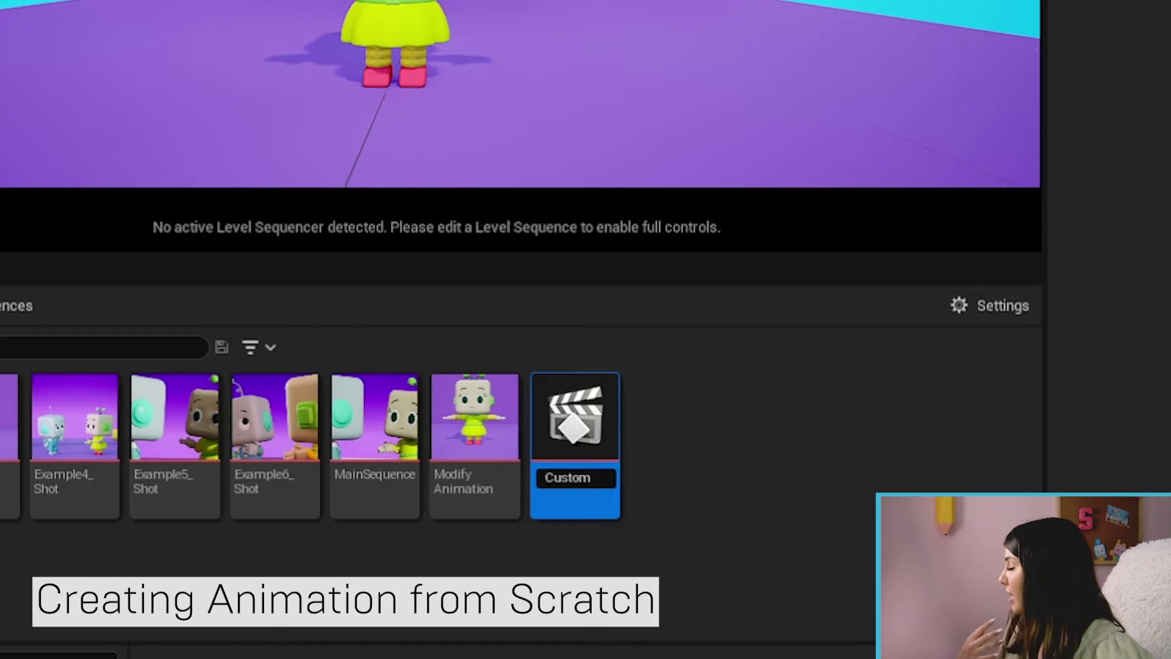
pyautogui.write('An')
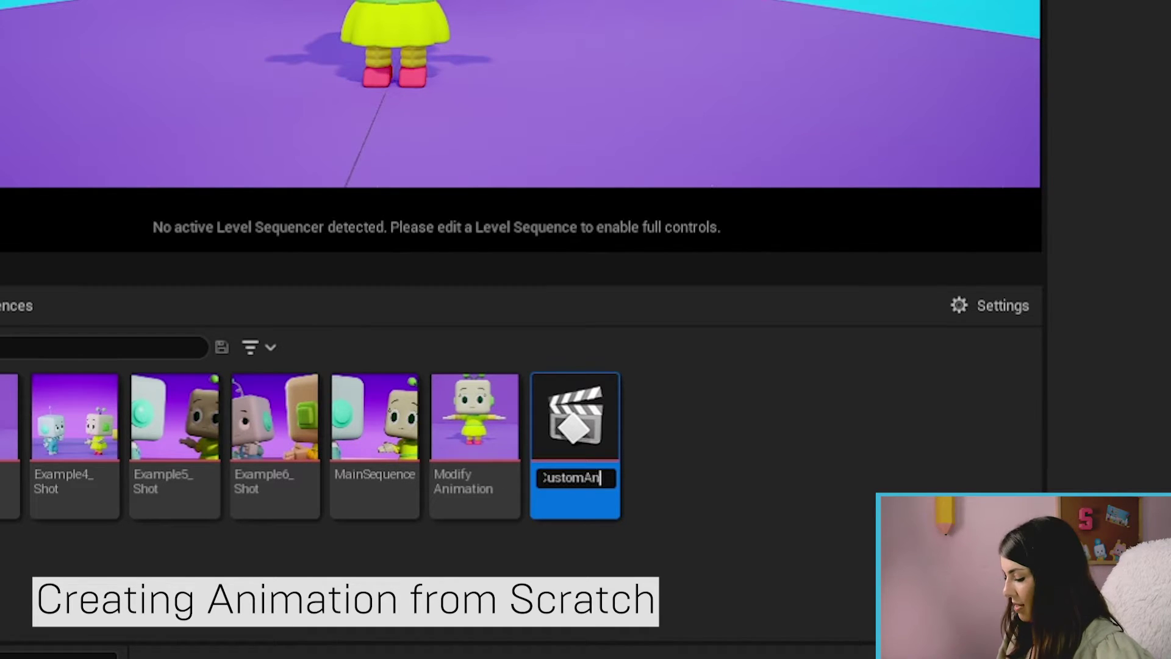
pyautogui.write('imation')
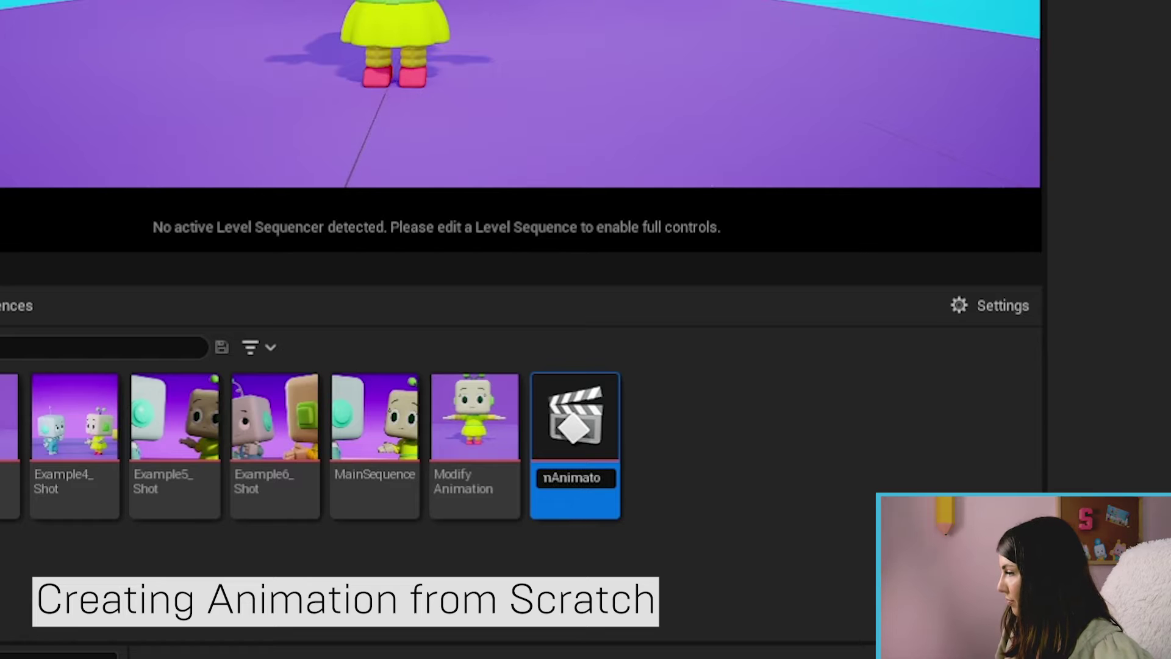
pyautogui.press('Return')
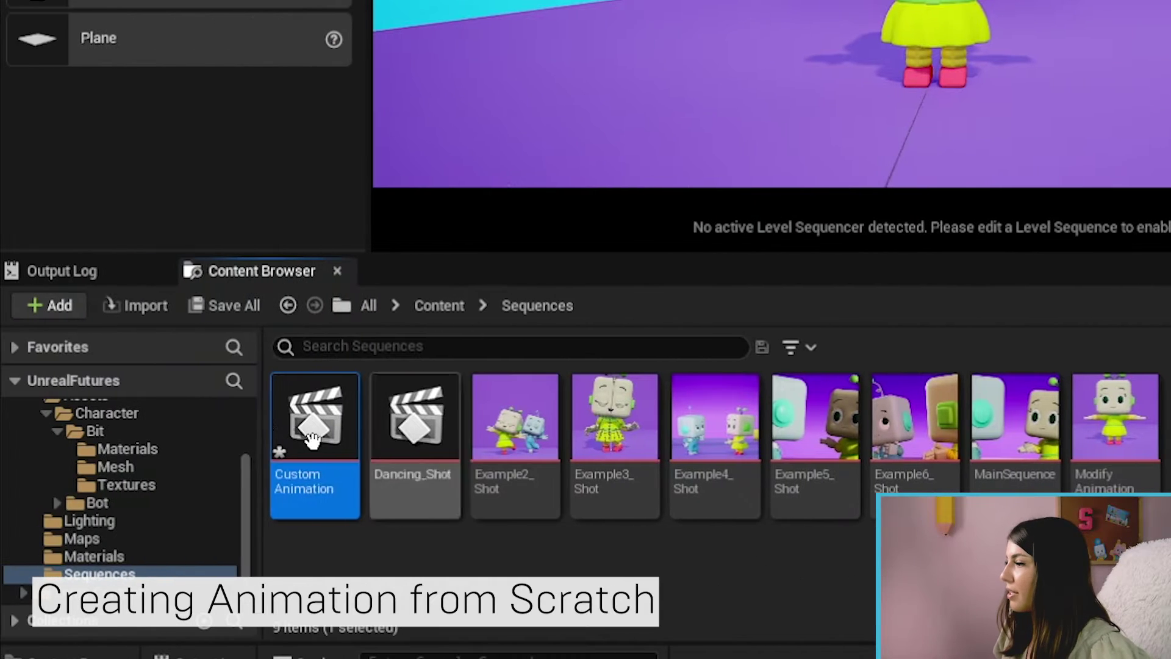
# - Open CustomAnimation in a taller Sequencer and add Sk_Bit from the Outliner
pyautogui.doubleClick(316, 436)
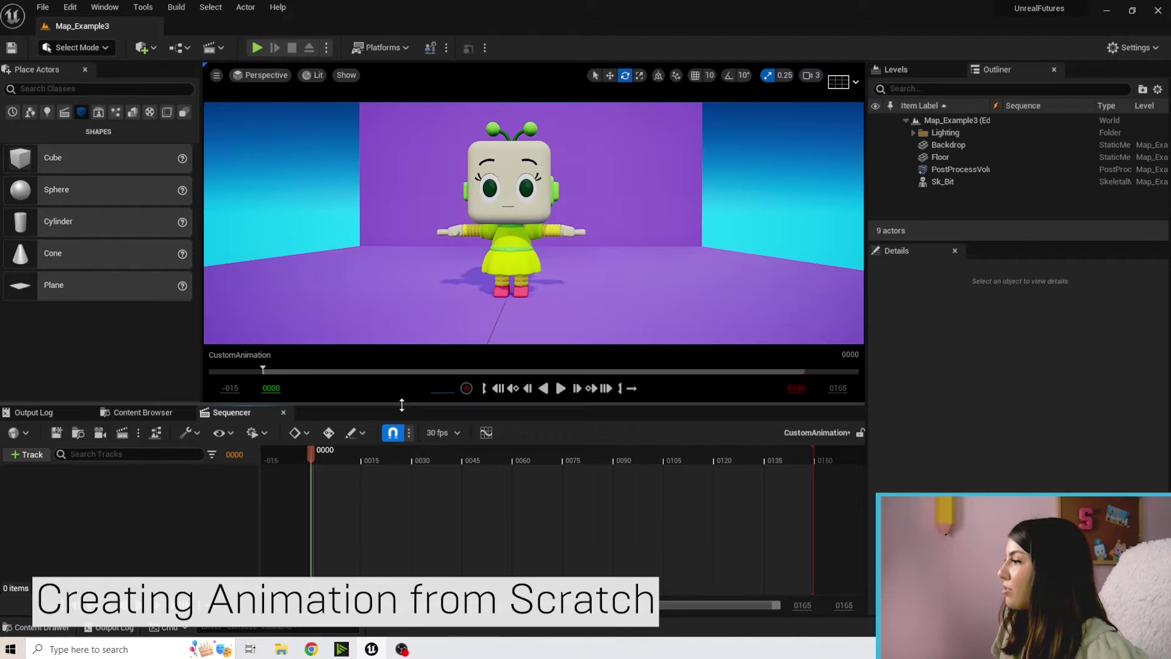
pyautogui.moveTo(402, 404); pyautogui.dragTo(403, 391)
pyautogui.click(942, 181)
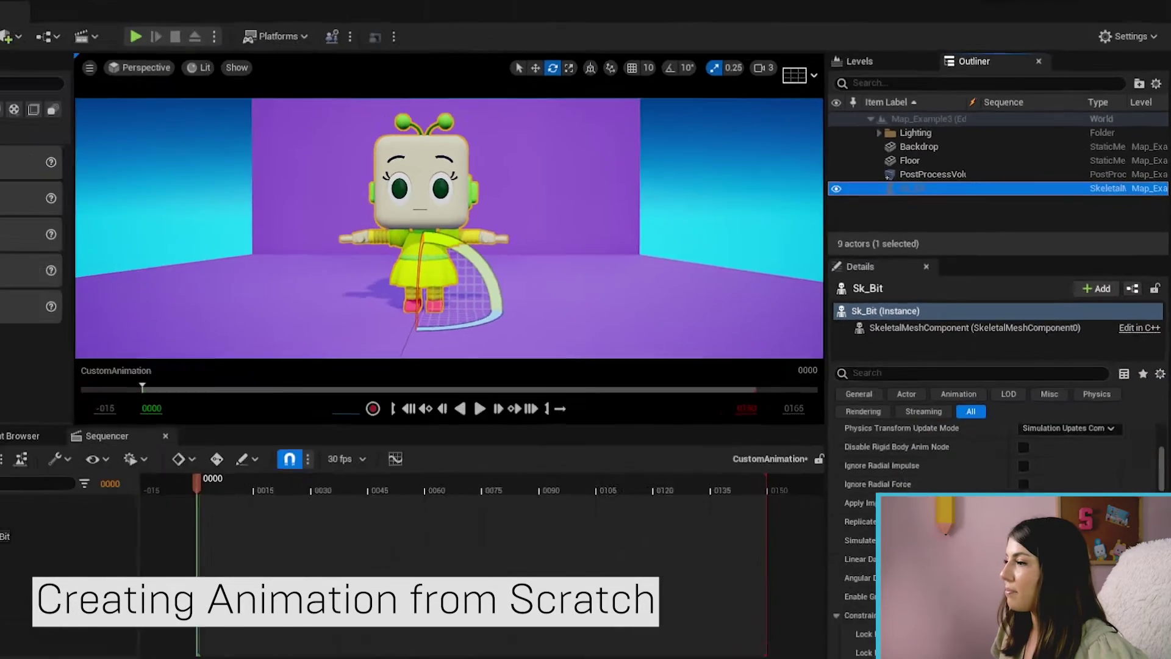
pyautogui.moveTo(3, 536); pyautogui.dragTo(6, 530)
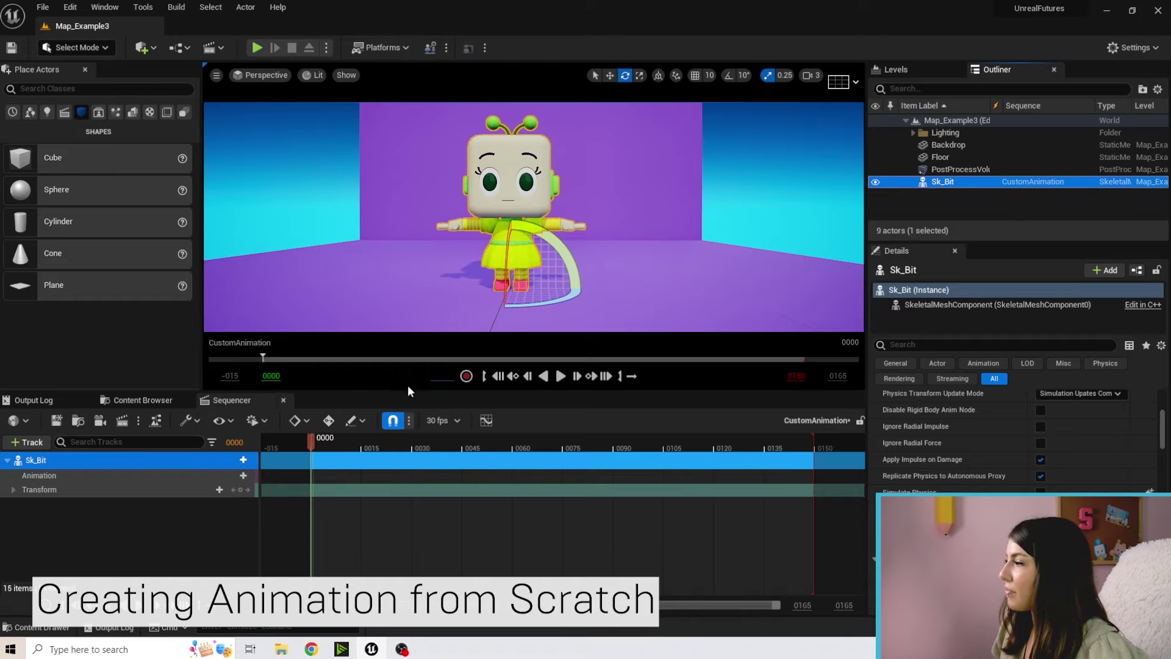
pyautogui.moveTo(408, 391); pyautogui.dragTo(408, 370)
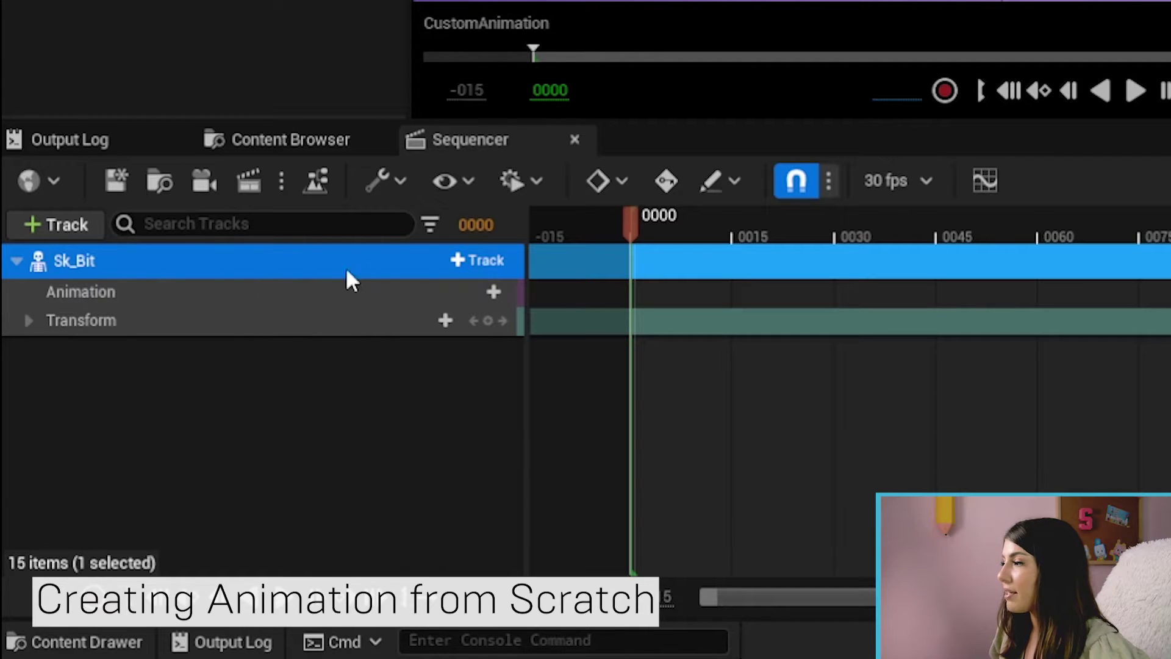
# - Add an FK Control Rig track to the Sk_Bit row
pyautogui.click(488, 261)
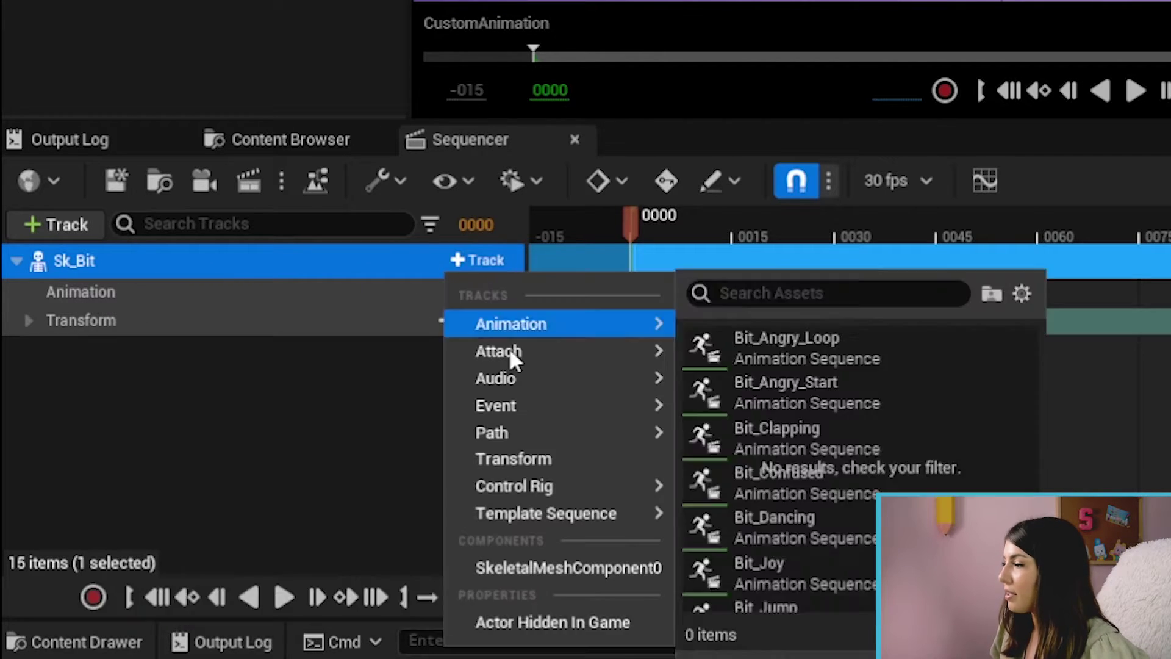
pyautogui.moveTo(529, 485)
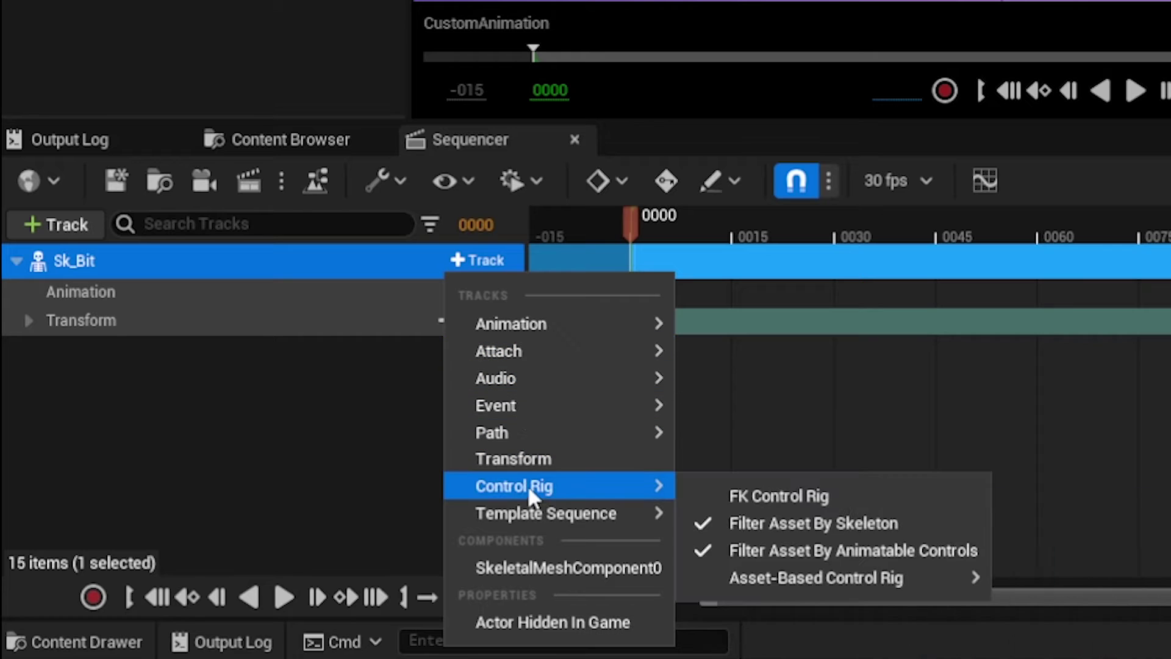
pyautogui.click(796, 492)
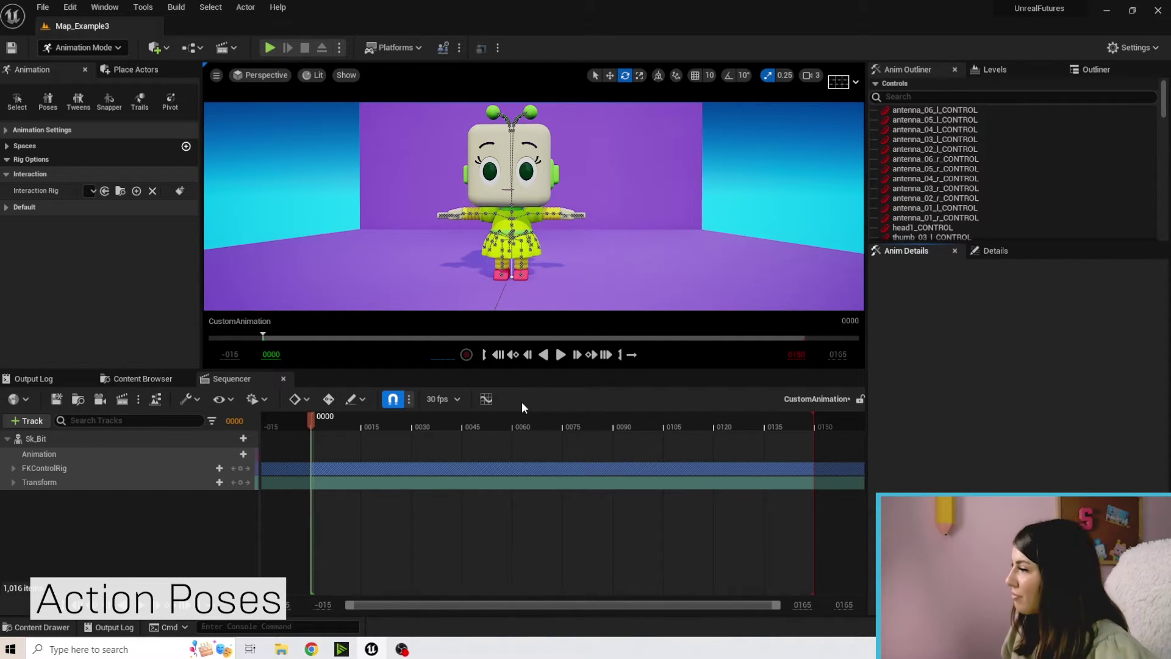
# - Expand the FKControlRig track, browse its bone controls and select the head1 track
pyautogui.moveTo(489, 368); pyautogui.dragTo(495, 342)
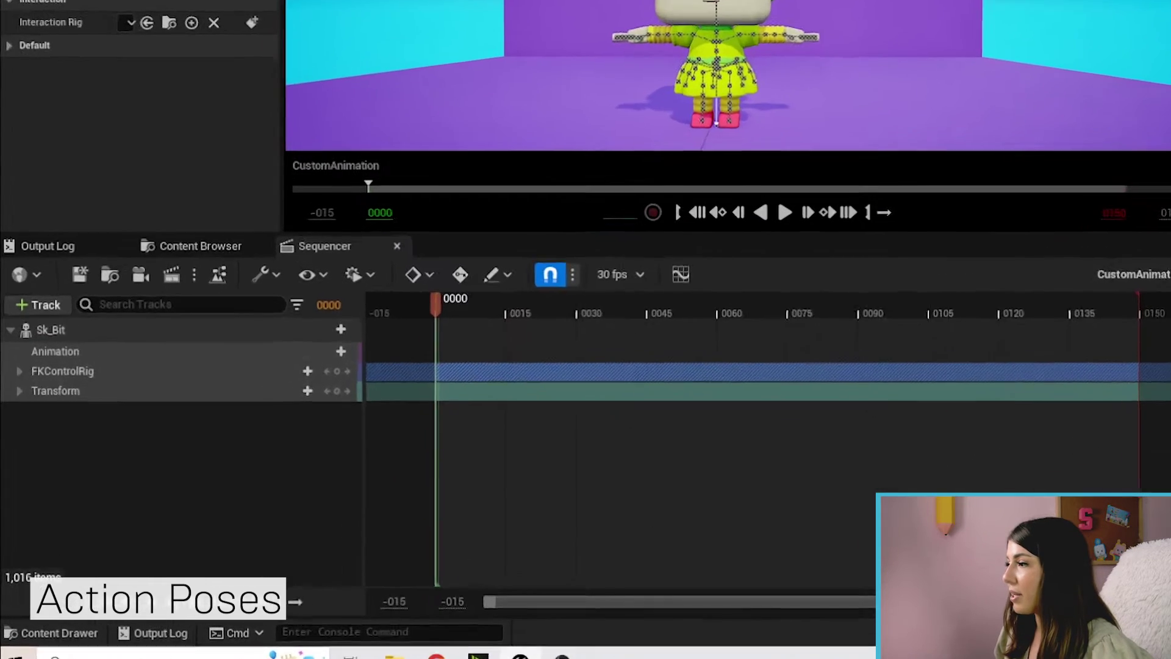
pyautogui.click(19, 371)
pyautogui.scroll(-3, 224, 445)
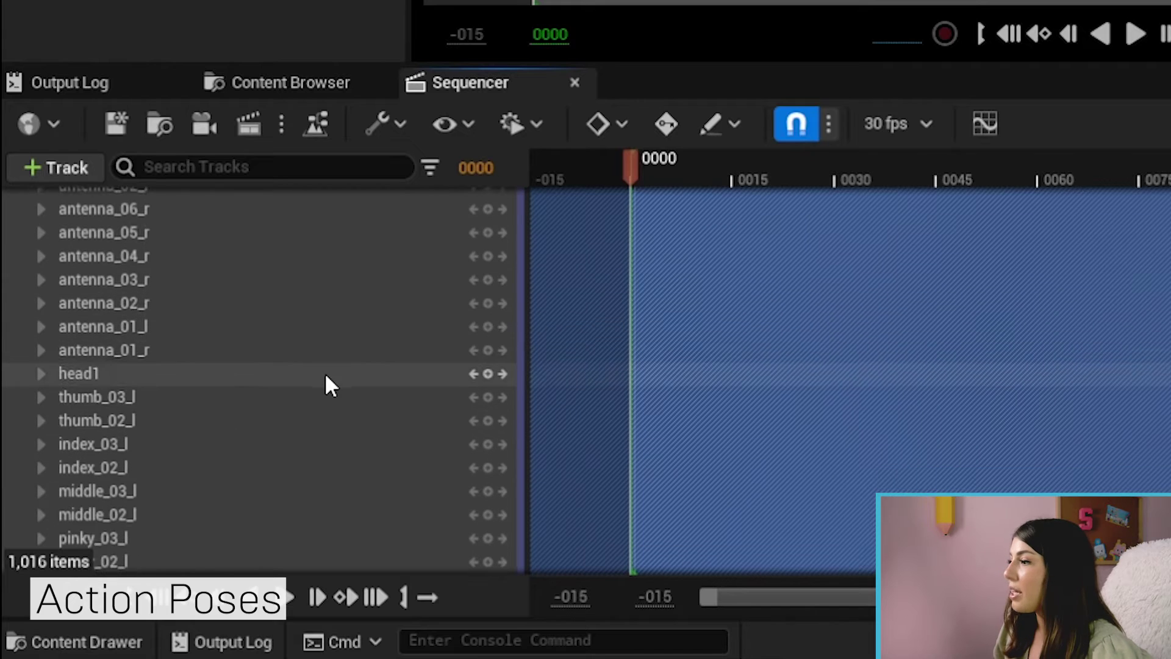
pyautogui.scroll(-6, 325, 372)
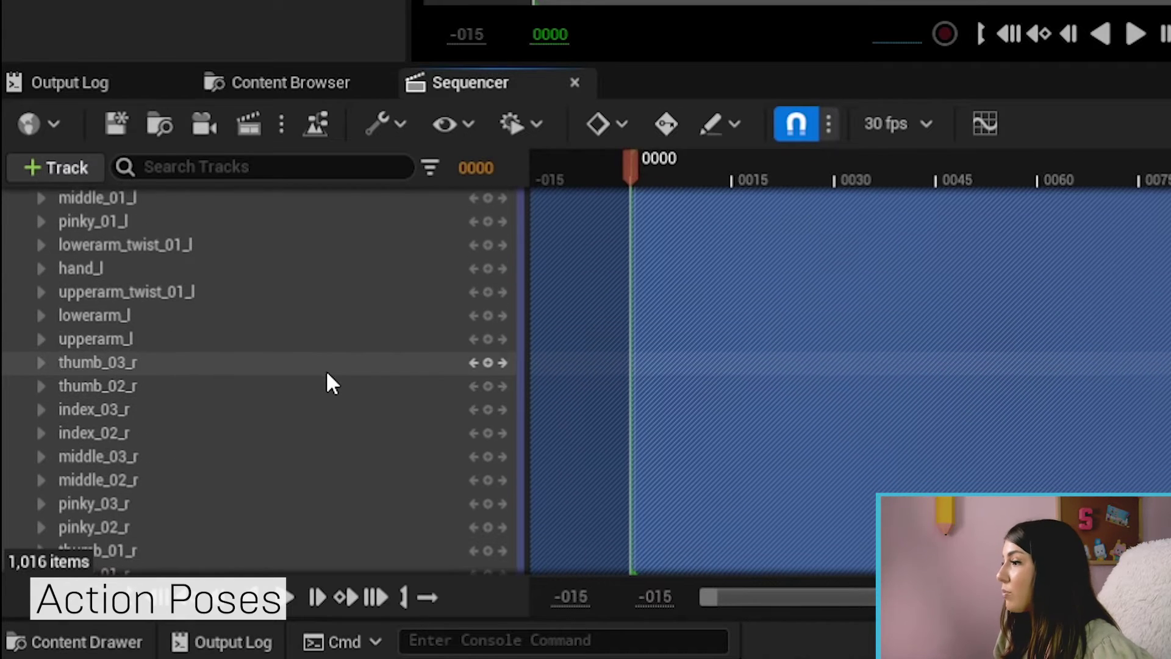
pyautogui.scroll(-5, 327, 375)
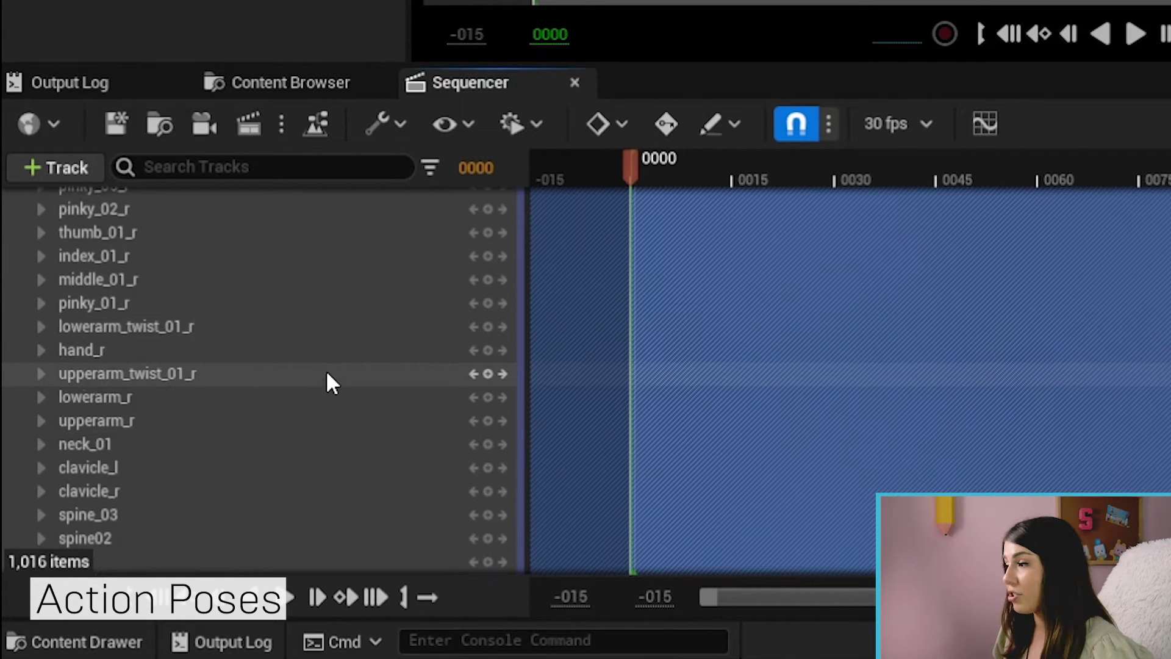
pyautogui.scroll(-2, 327, 375)
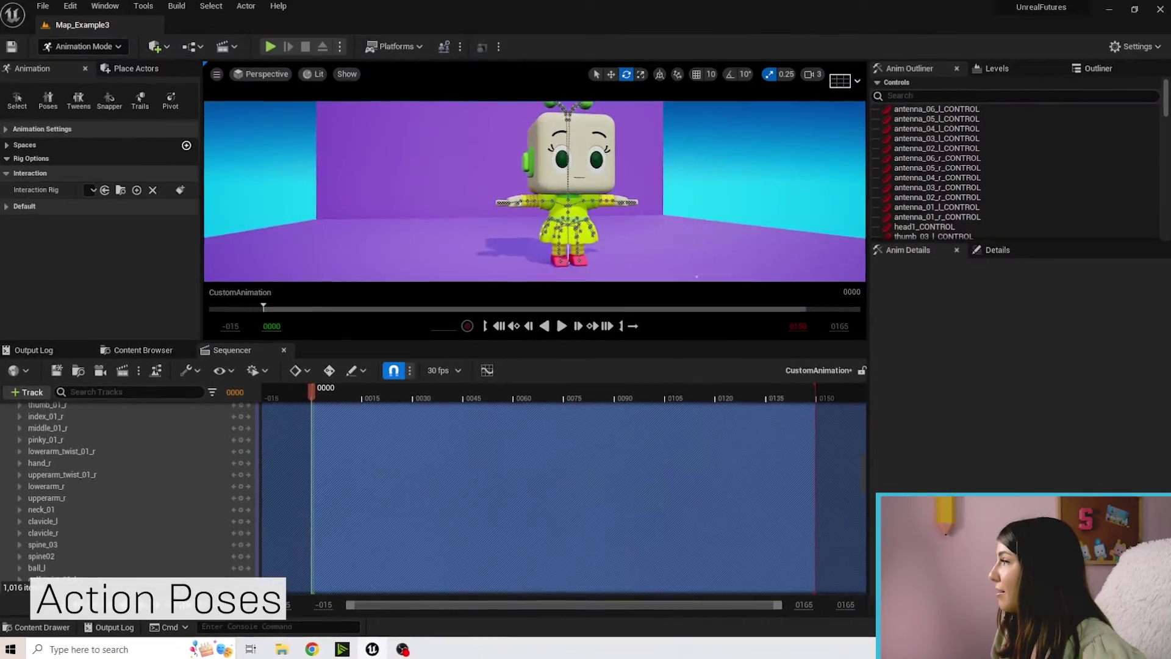
pyautogui.moveTo(534, 191); pyautogui.dragTo(598, 191, button='right')
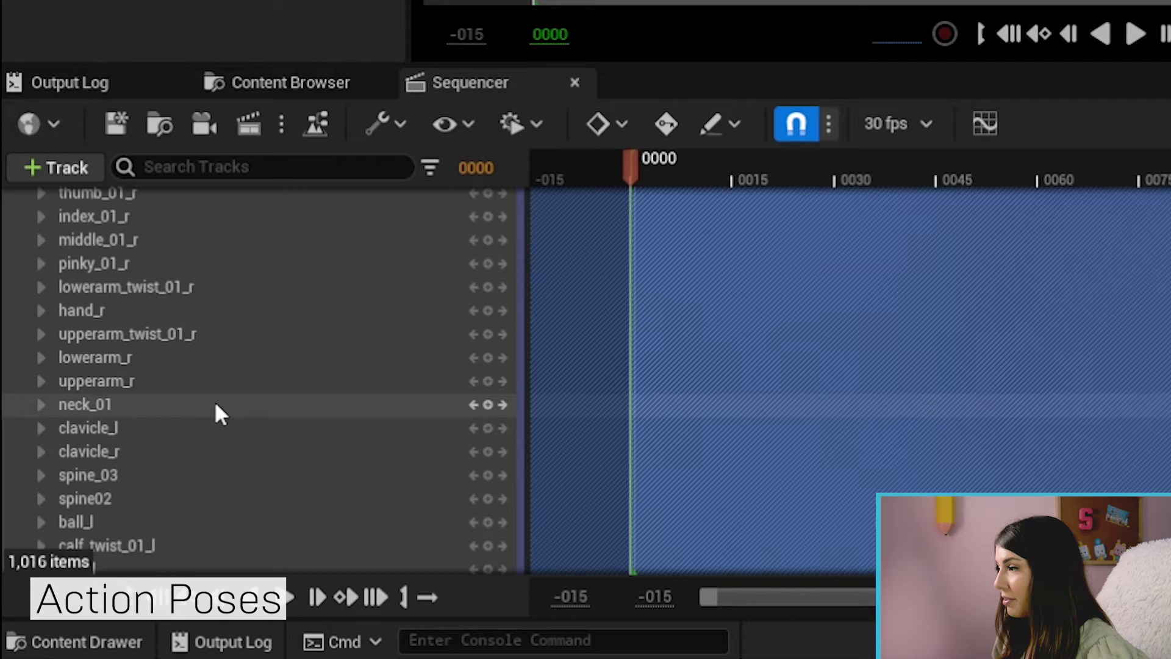
pyautogui.scroll(3, 215, 409)
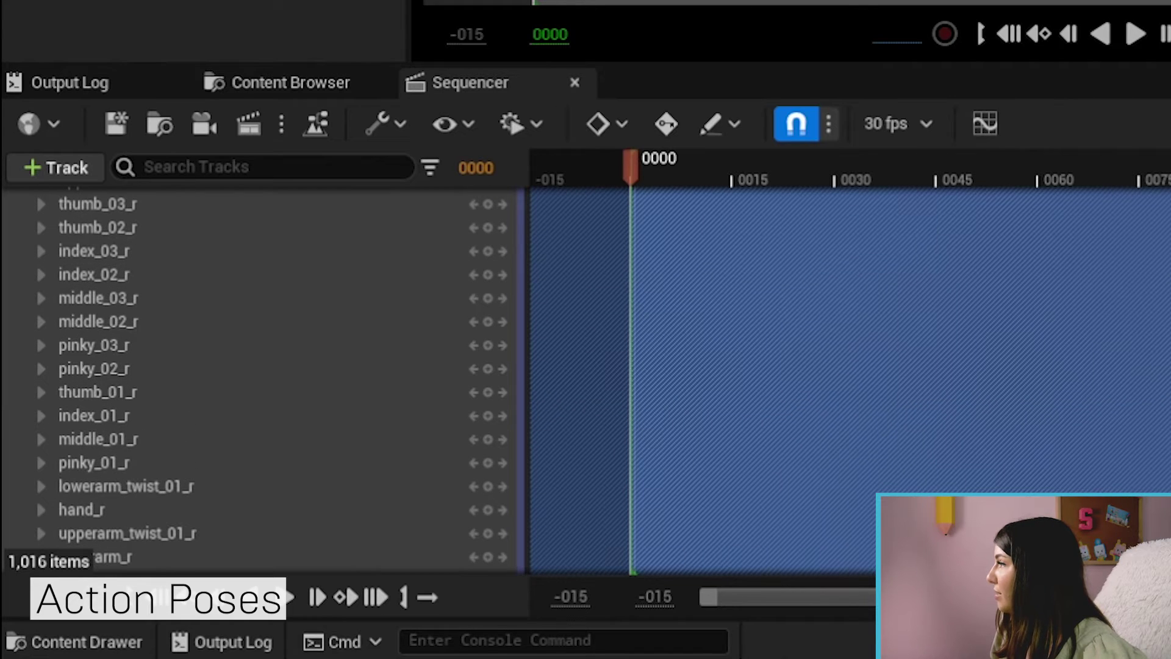
pyautogui.click(73, 392)
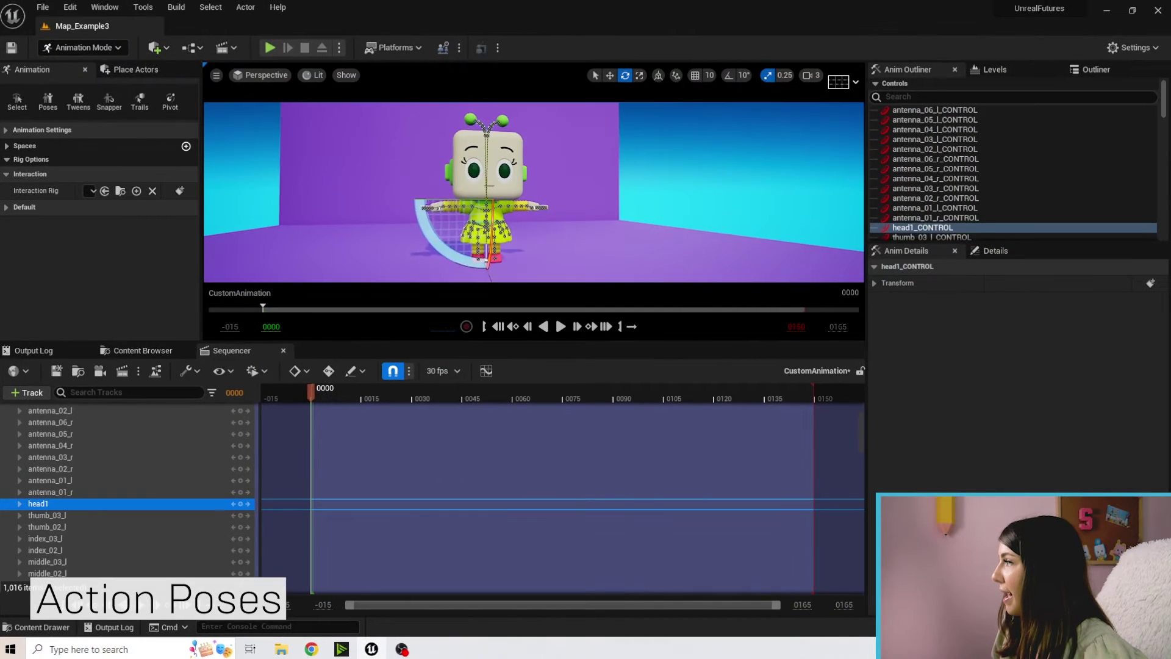
pyautogui.scroll(3, 441, 229)
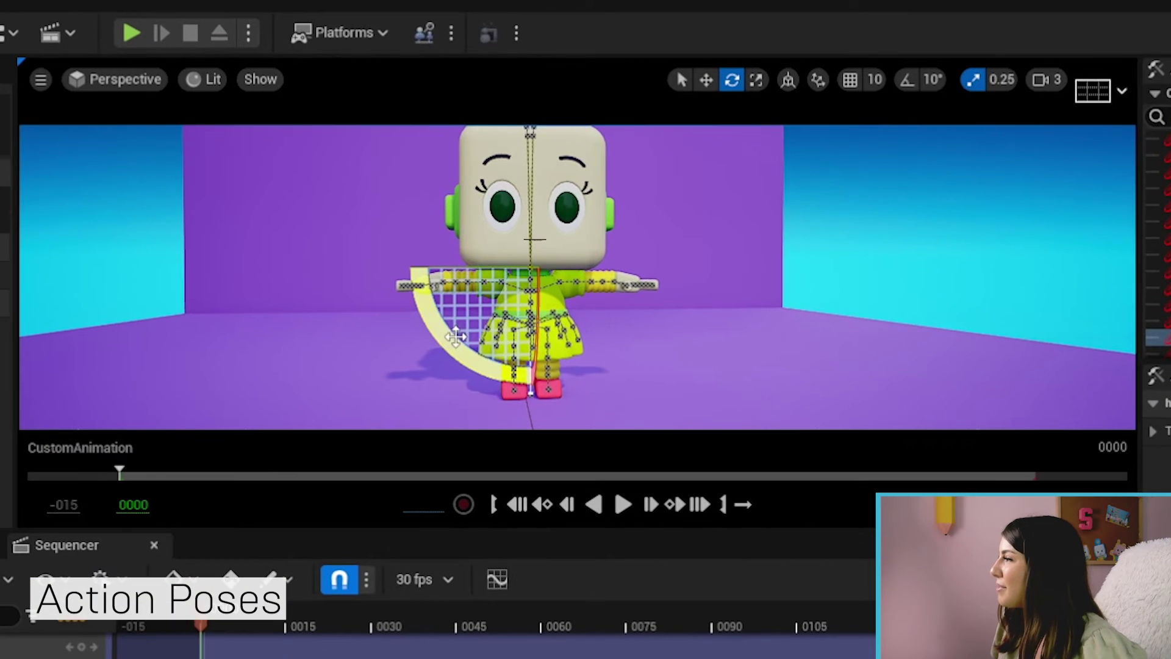
# - Tilt Bit's head about 12 degrees and key head1 at frame 0000
pyautogui.moveTo(435, 219); pyautogui.dragTo(438, 217)
pyautogui.moveTo(650, 271); pyautogui.dragTo(647, 303)
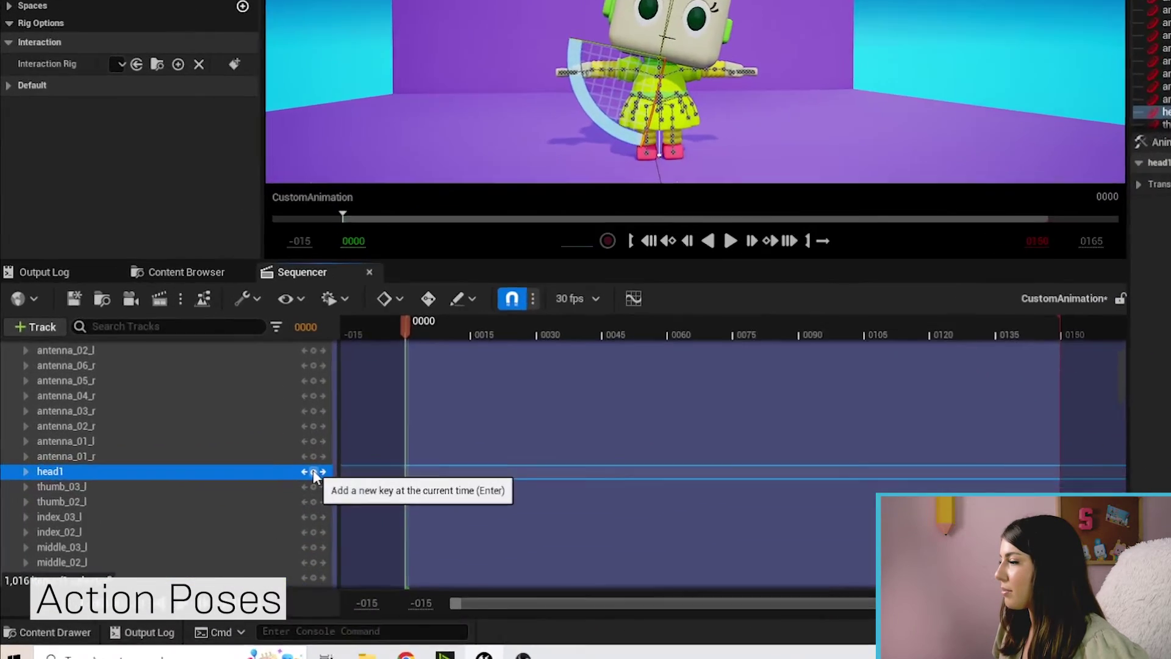
pyautogui.click(195, 590)
# - Rotate the head into a tilted pose, key head1 at frame 0016, and preview
pyautogui.moveTo(555, 225); pyautogui.dragTo(638, 230)
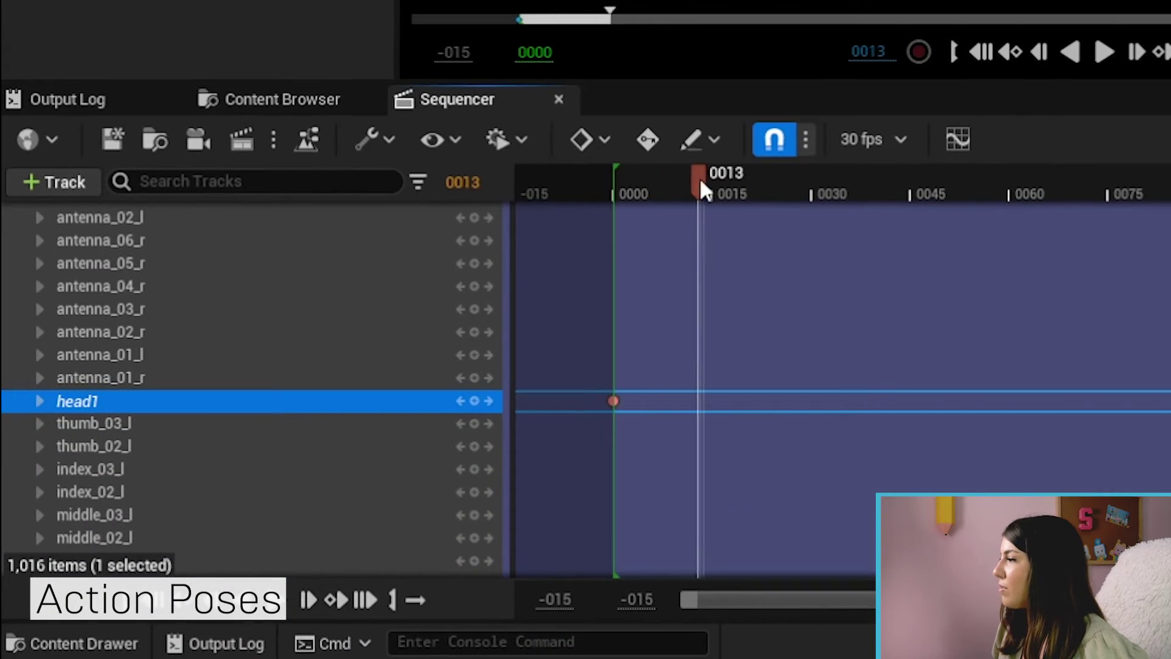
pyautogui.moveTo(701, 178); pyautogui.dragTo(719, 178)
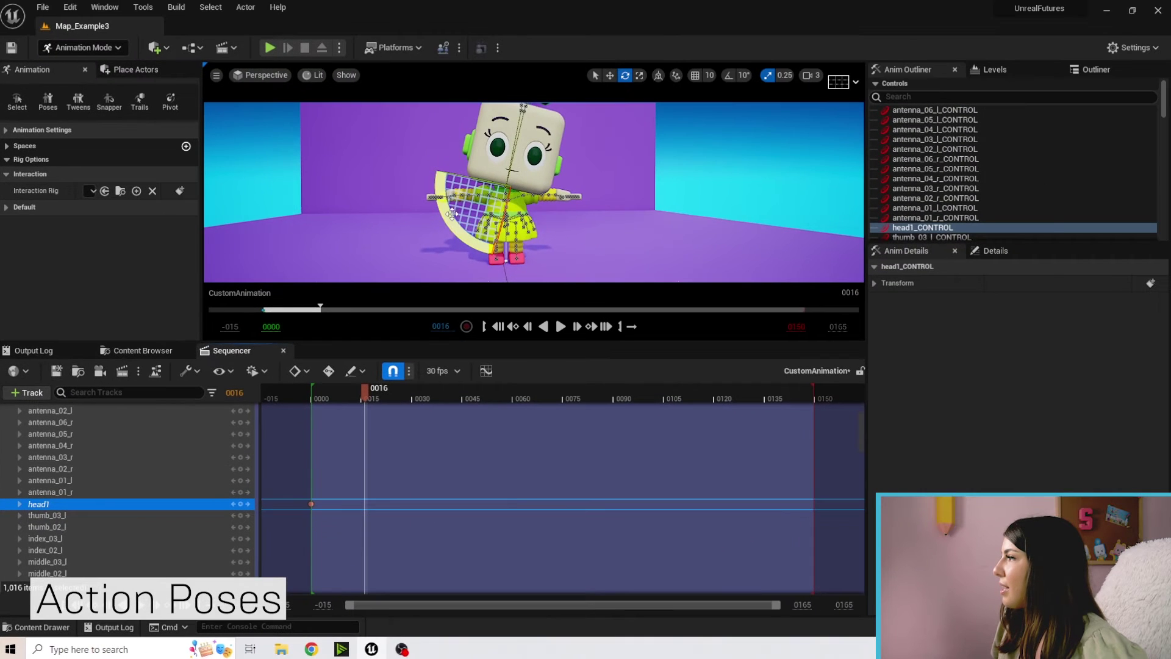
pyautogui.moveTo(575, 201); pyautogui.dragTo(574, 178)
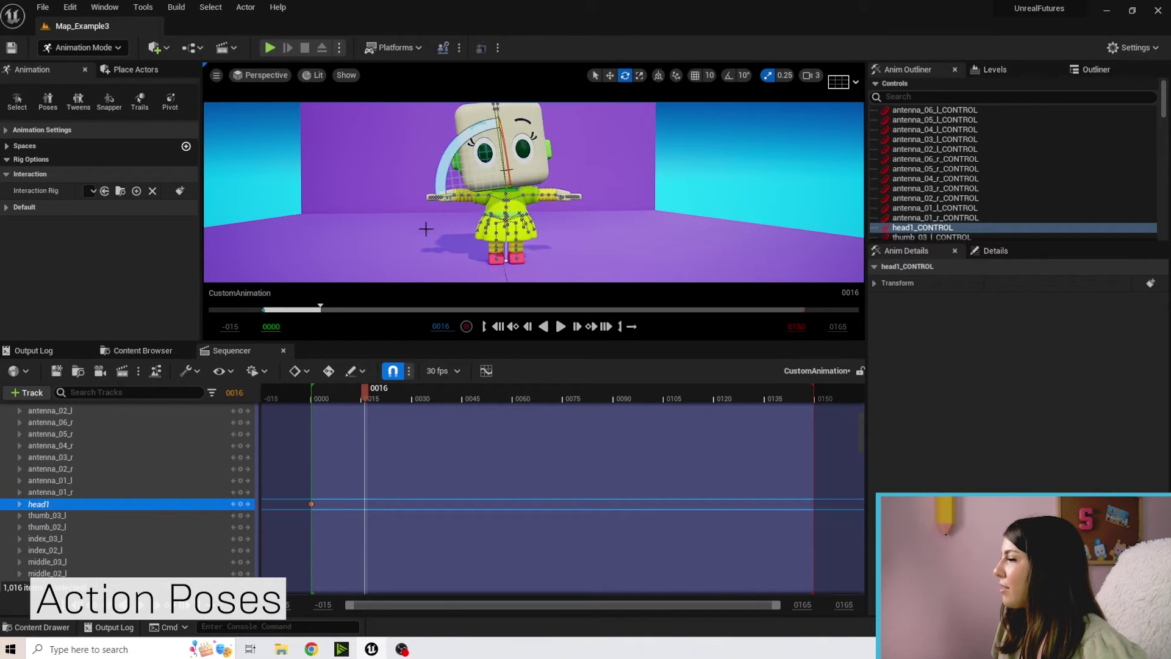
pyautogui.click(241, 504)
pyautogui.moveTo(365, 393); pyautogui.dragTo(312, 397)
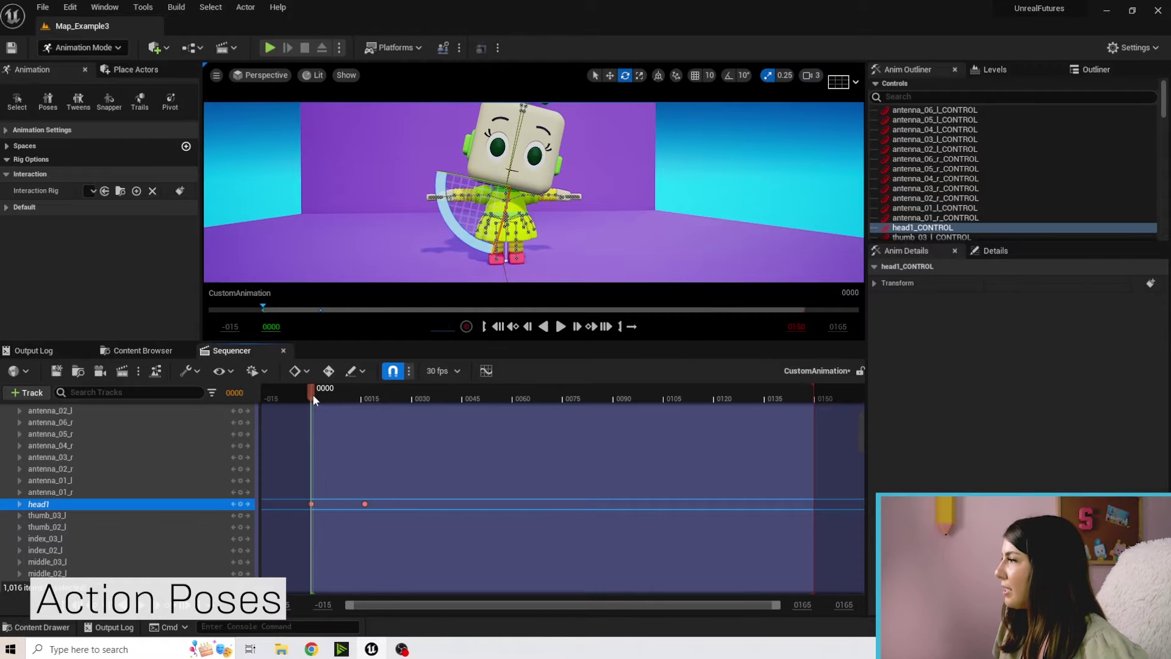
# - Raise the right upper arm beside the head and key it at frame 0
pyautogui.click(494, 198)
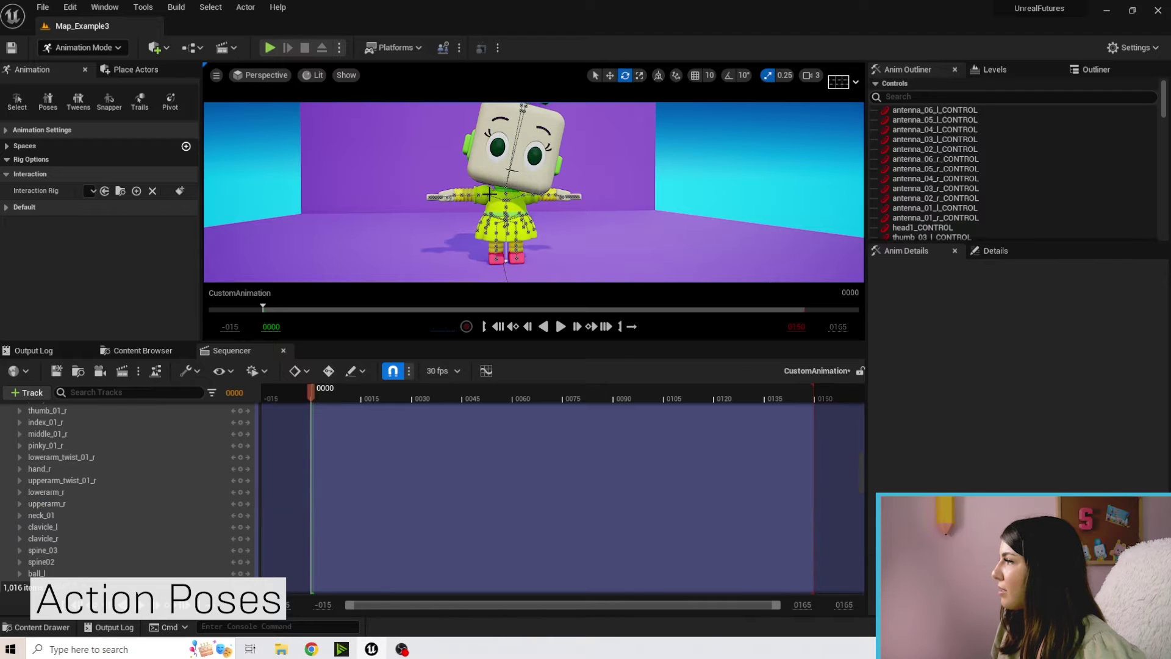
pyautogui.click(489, 194)
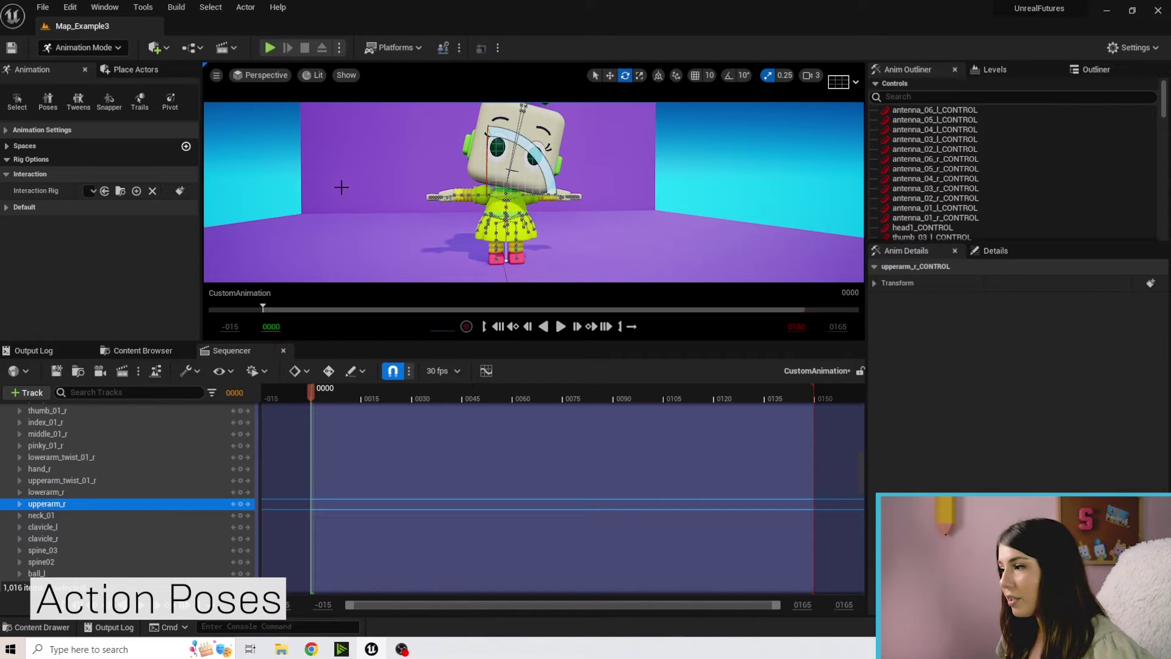
pyautogui.moveTo(486, 180); pyautogui.dragTo(490, 279)
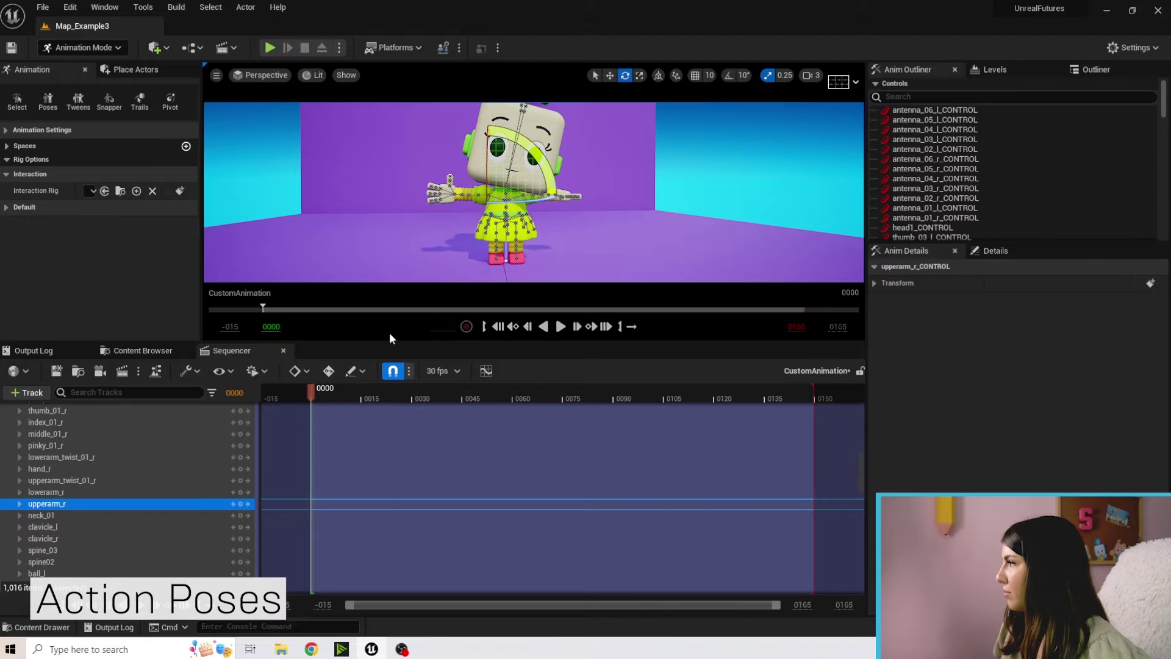
pyautogui.moveTo(539, 138); pyautogui.dragTo(559, 206)
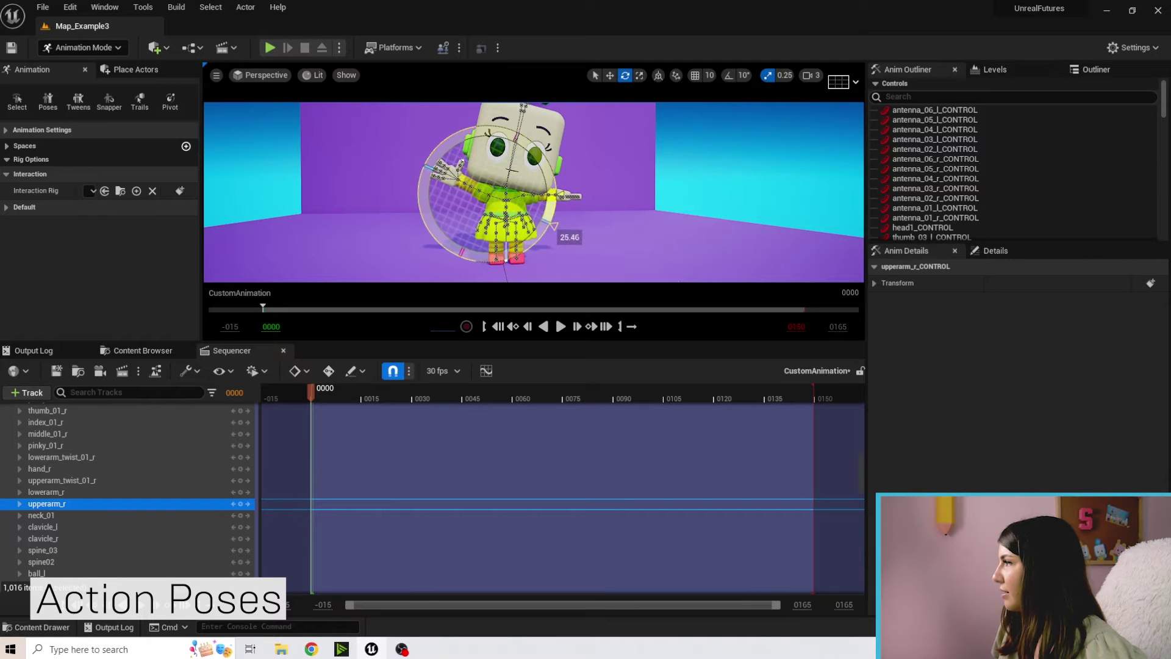
pyautogui.click(241, 504)
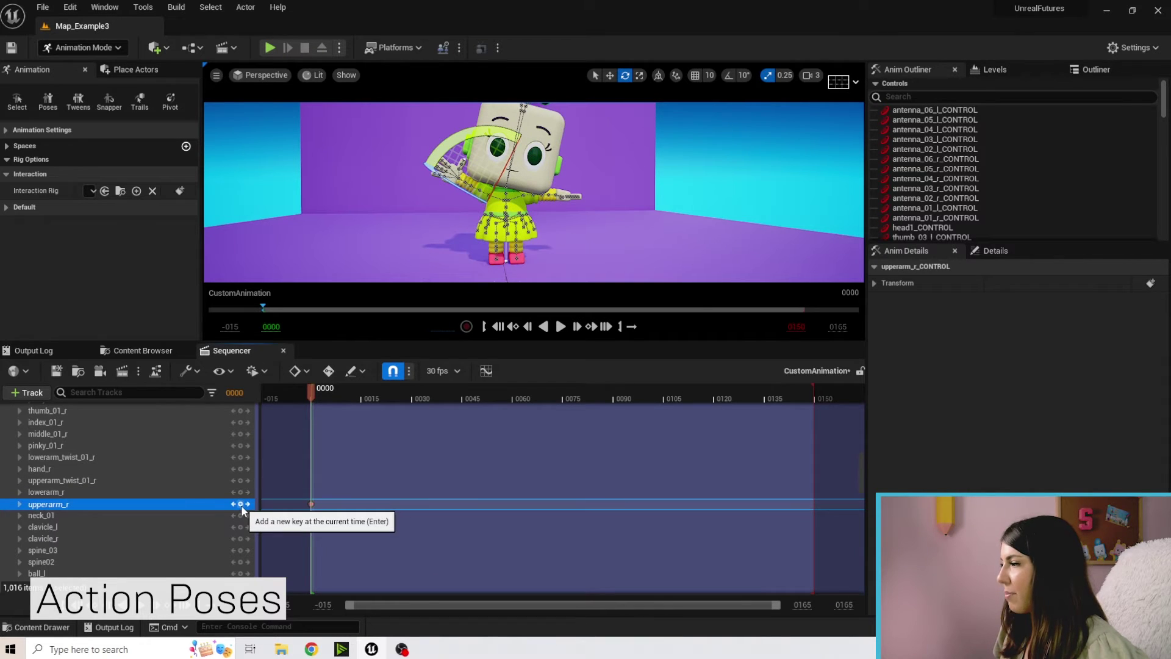
# - Lower the right arm toward the hip and key upperarm_r at frame 16
pyautogui.click(353, 395)
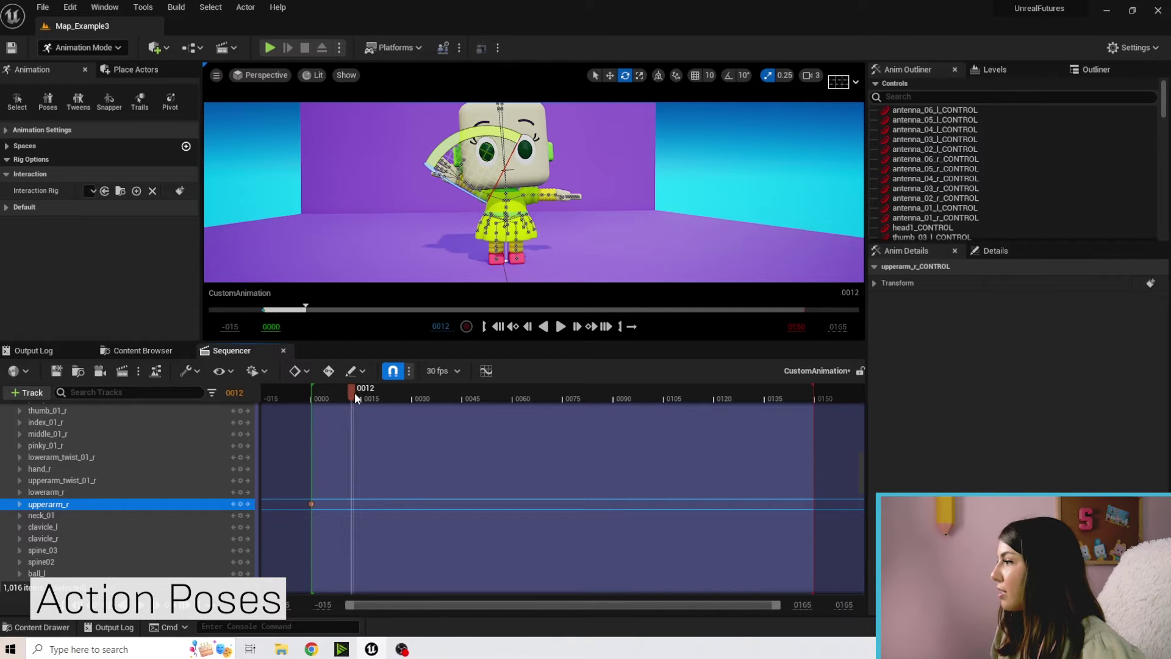
pyautogui.moveTo(354, 393); pyautogui.dragTo(384, 393)
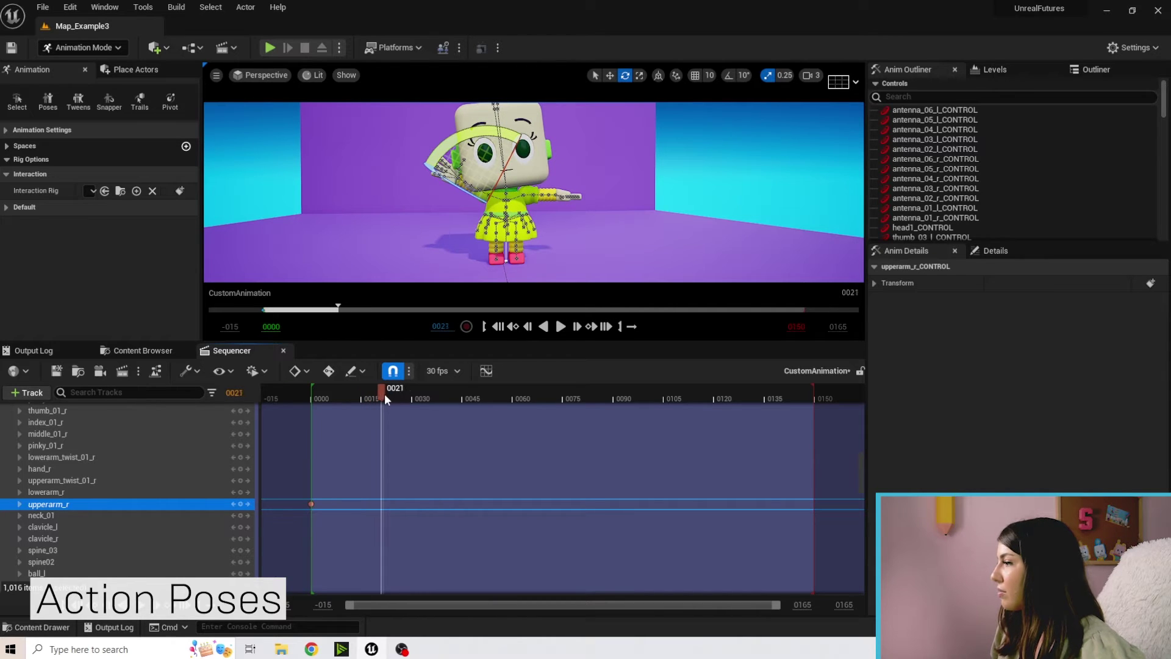
pyautogui.scroll(-5, 389, 420)
pyautogui.scroll(10, 389, 420)
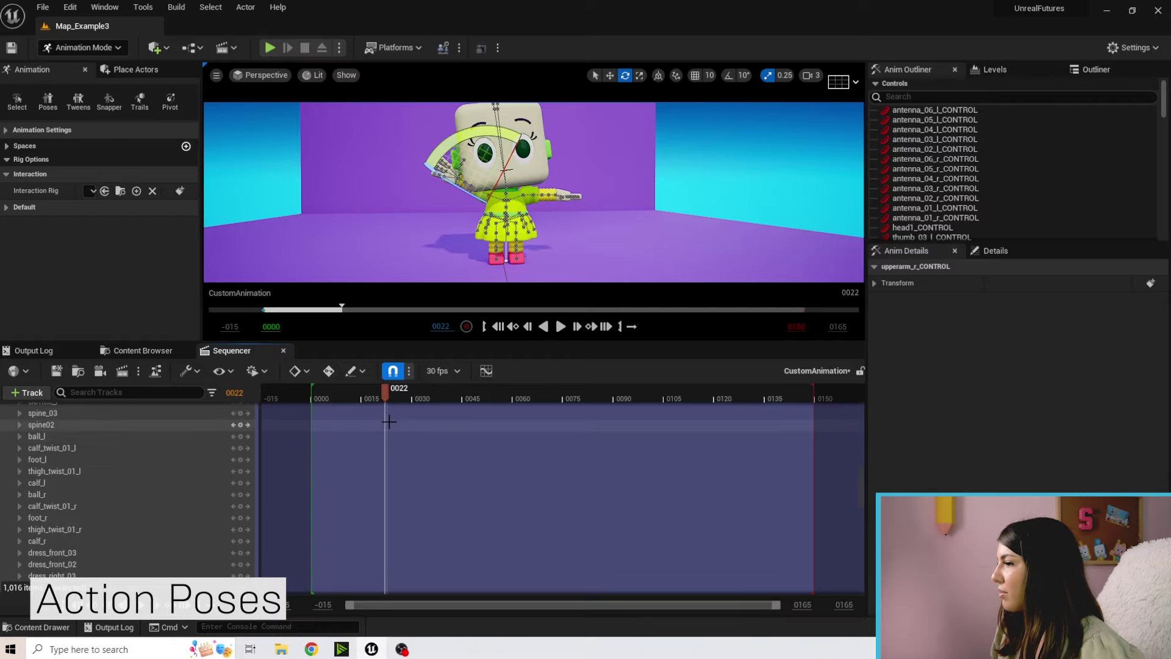
pyautogui.scroll(-3, 389, 421)
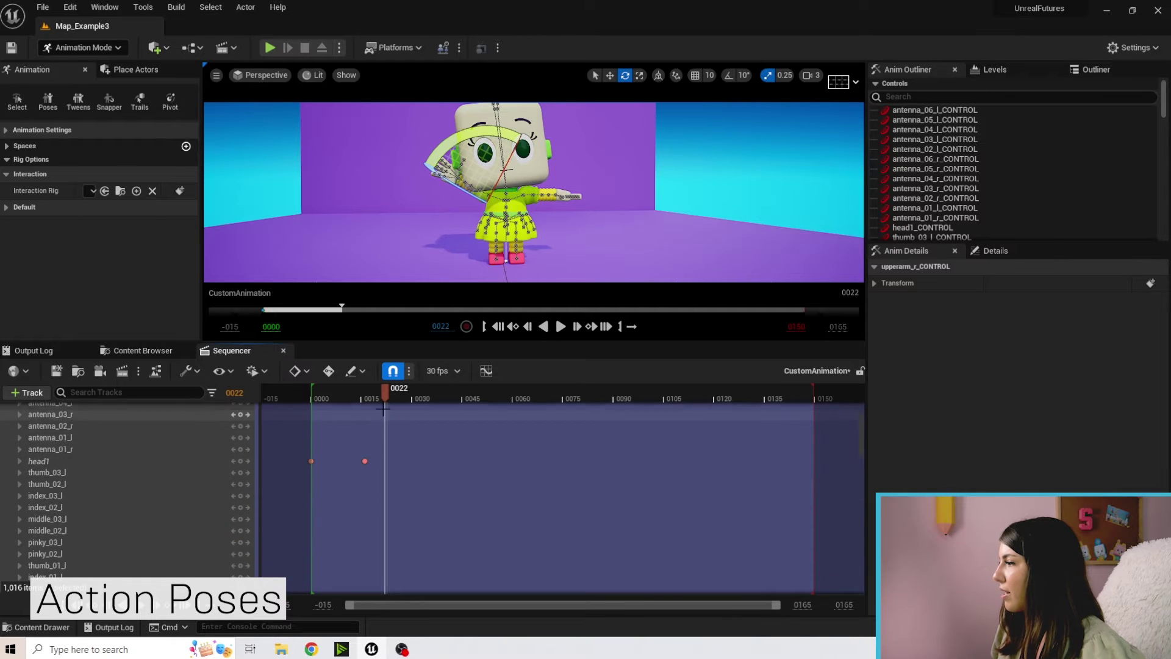
pyautogui.moveTo(385, 393); pyautogui.dragTo(366, 395)
pyautogui.scroll(-5, 365, 421)
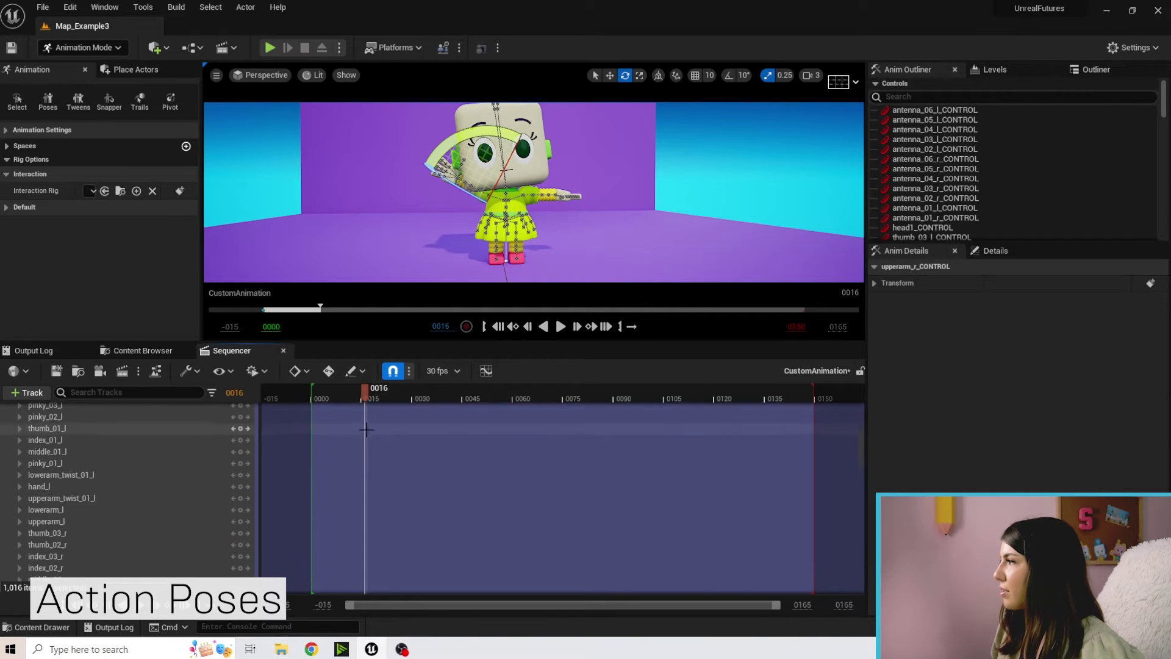
pyautogui.scroll(-5, 340, 444)
pyautogui.click(310, 503)
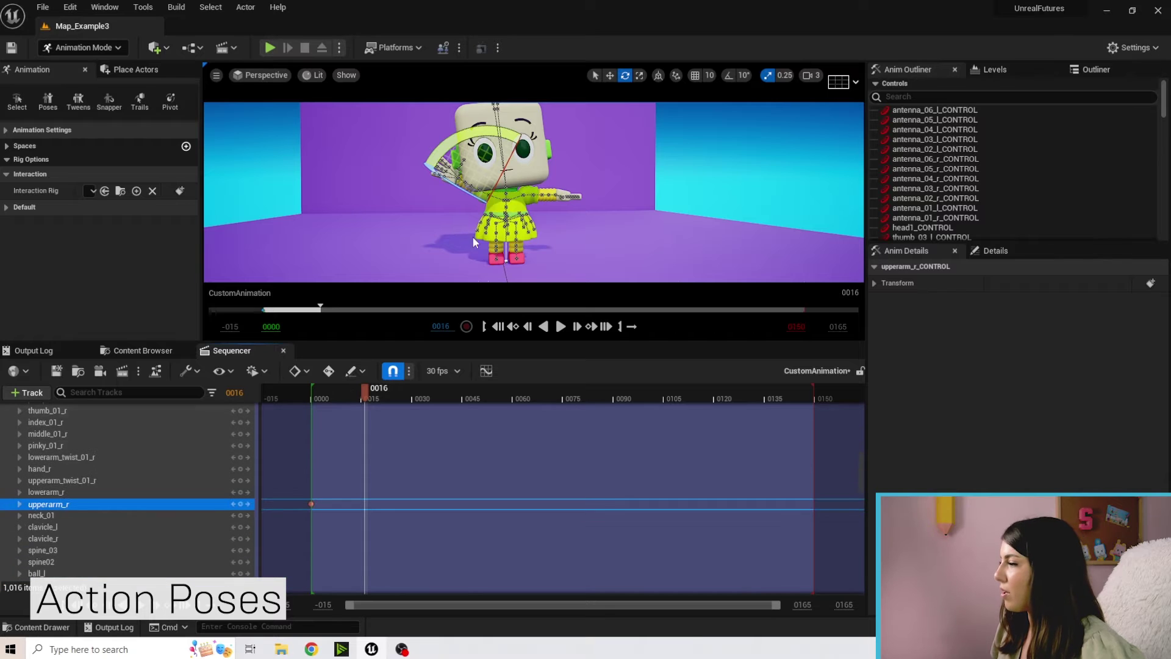
pyautogui.moveTo(552, 217); pyautogui.dragTo(527, 250)
pyautogui.click(241, 504)
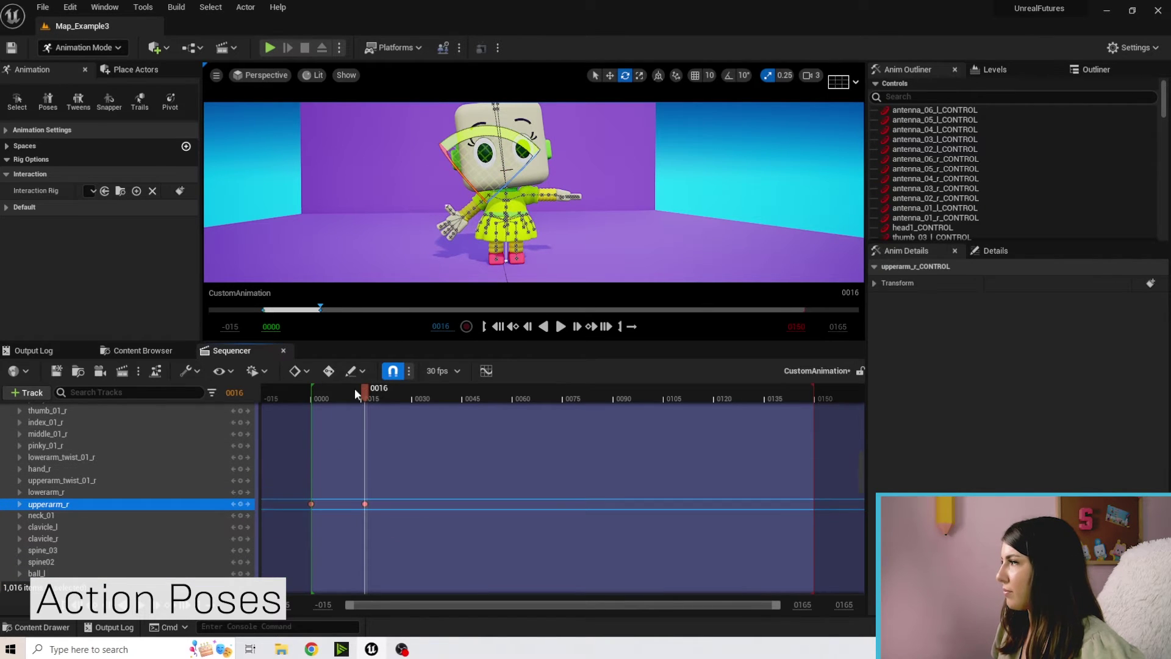
# - Preview the arm motion, then key the arm raised beside the head at frame 30
pyautogui.moveTo(355, 389); pyautogui.dragTo(311, 388)
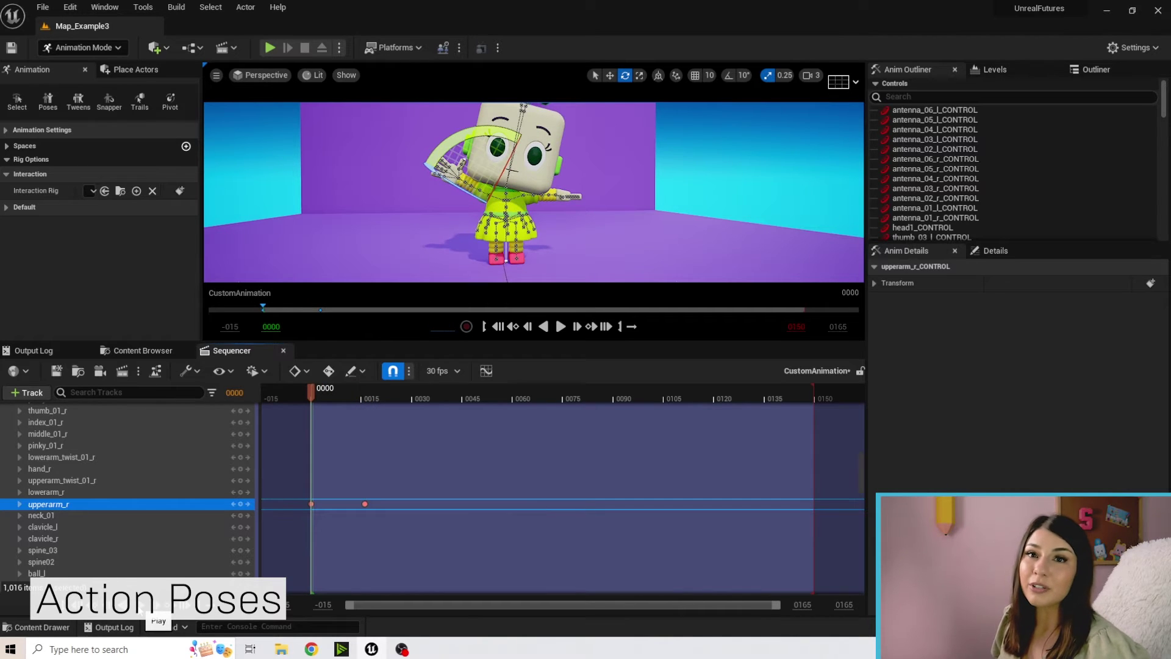
pyautogui.click(140, 607)
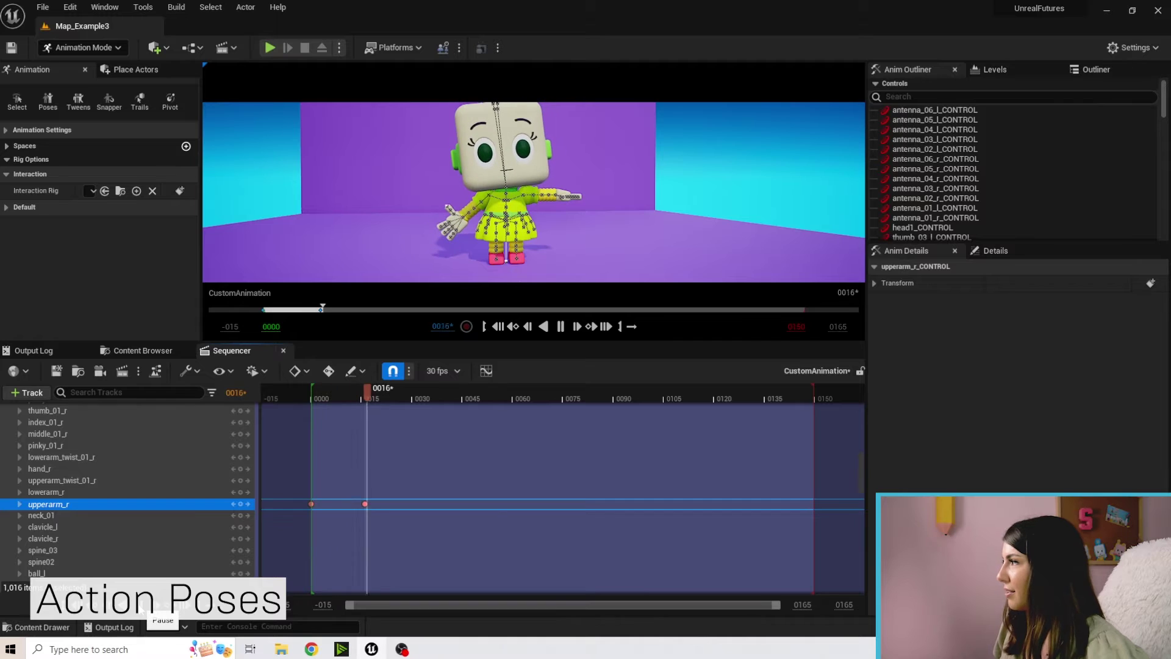
pyautogui.click(140, 607)
pyautogui.click(411, 391)
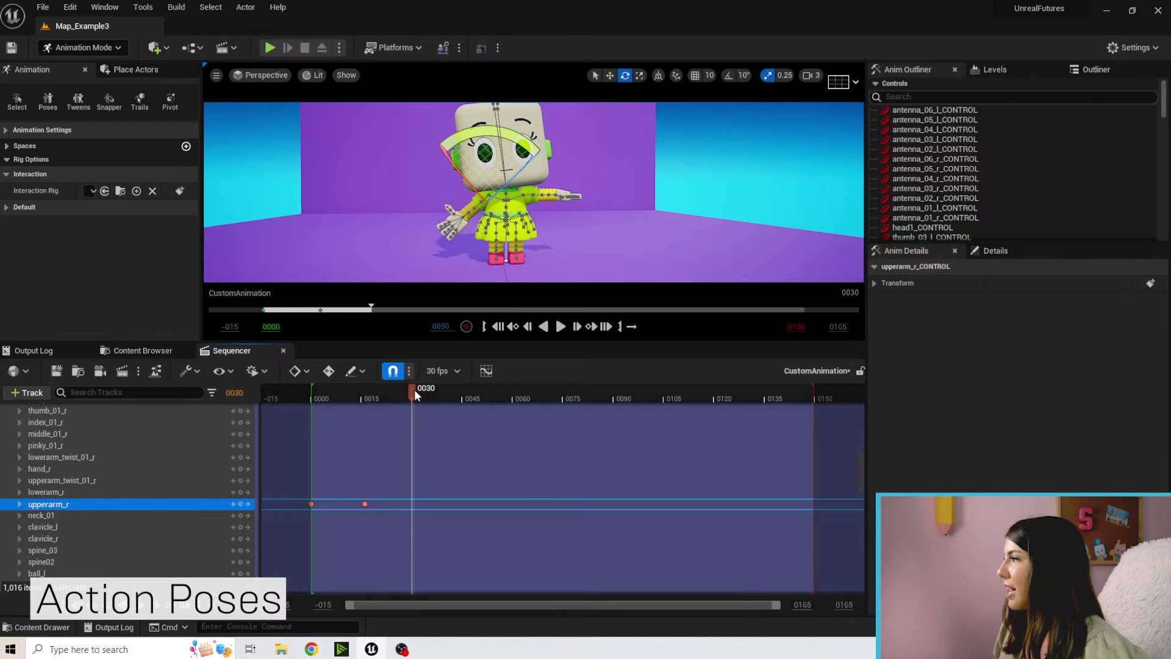
pyautogui.moveTo(499, 129); pyautogui.dragTo(559, 247)
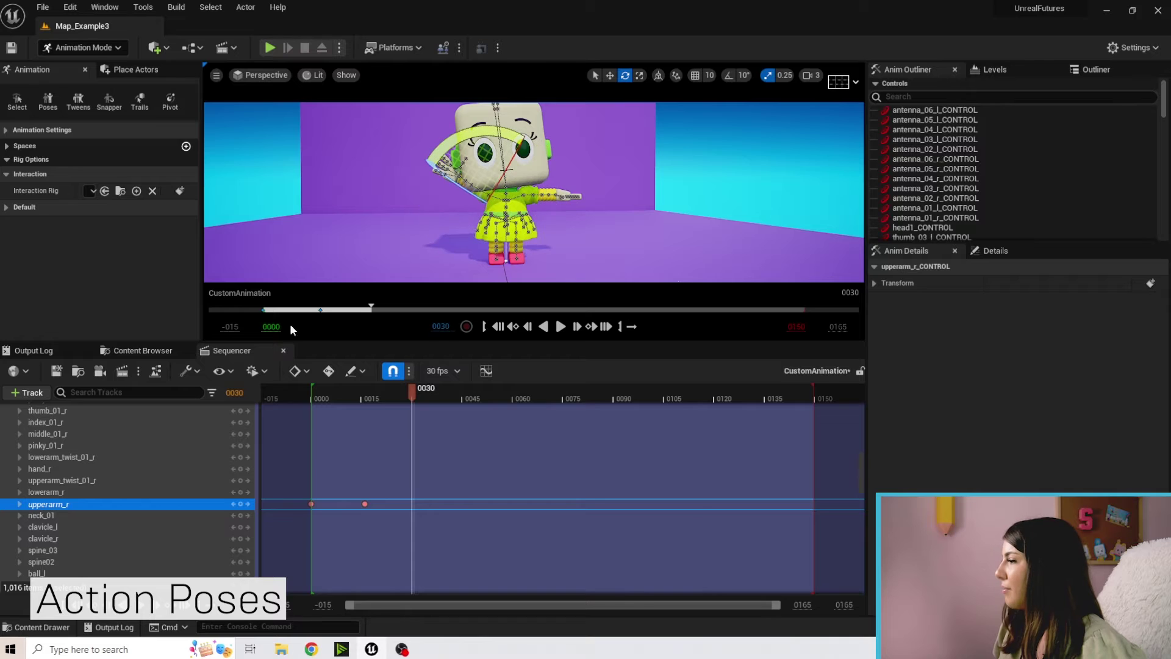
pyautogui.click(240, 504)
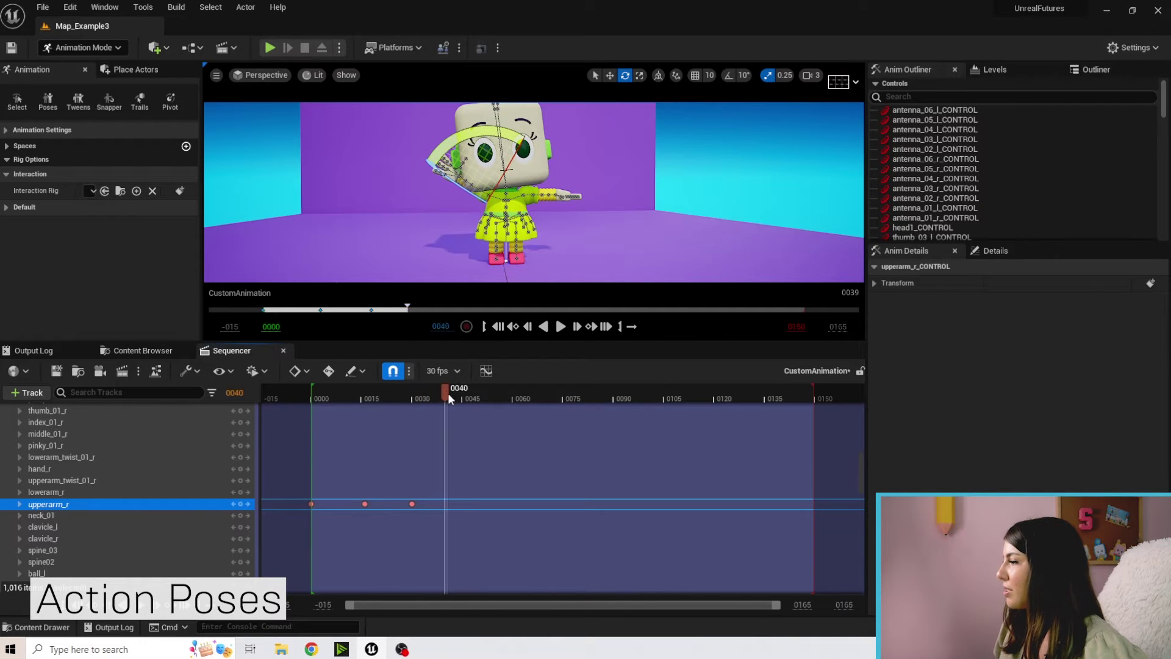
# - Key the arm lowered again at frame 45, then rewind and play back
pyautogui.moveTo(497, 142); pyautogui.dragTo(549, 244)
pyautogui.click(241, 504)
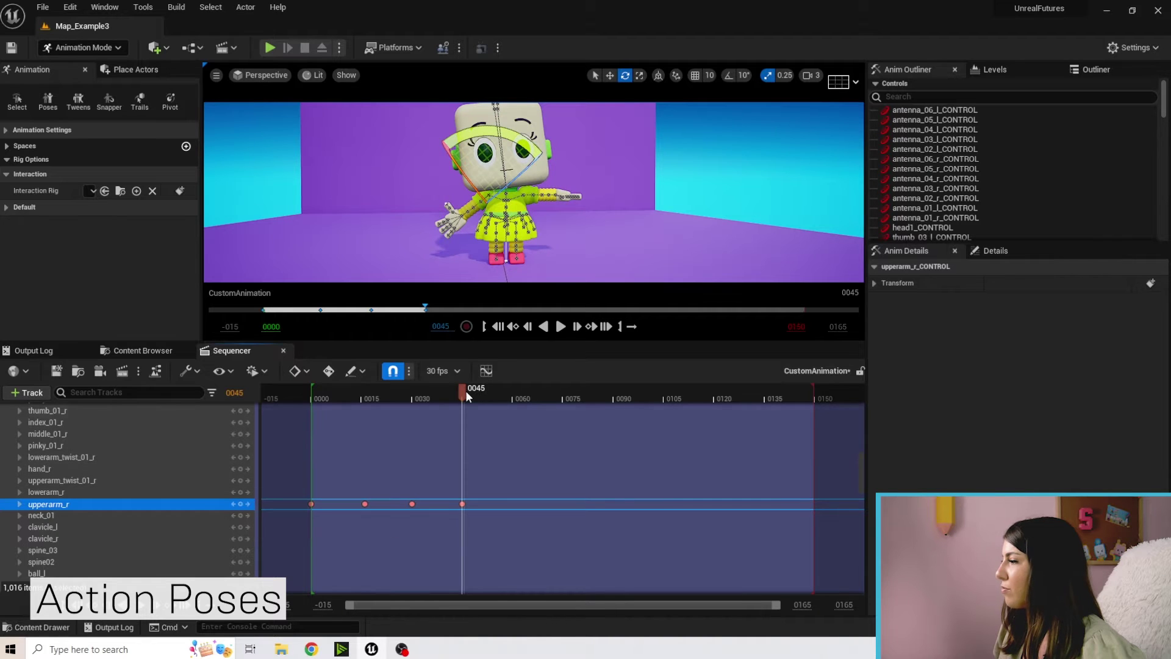
pyautogui.moveTo(463, 389); pyautogui.dragTo(305, 397)
pyautogui.press('space')
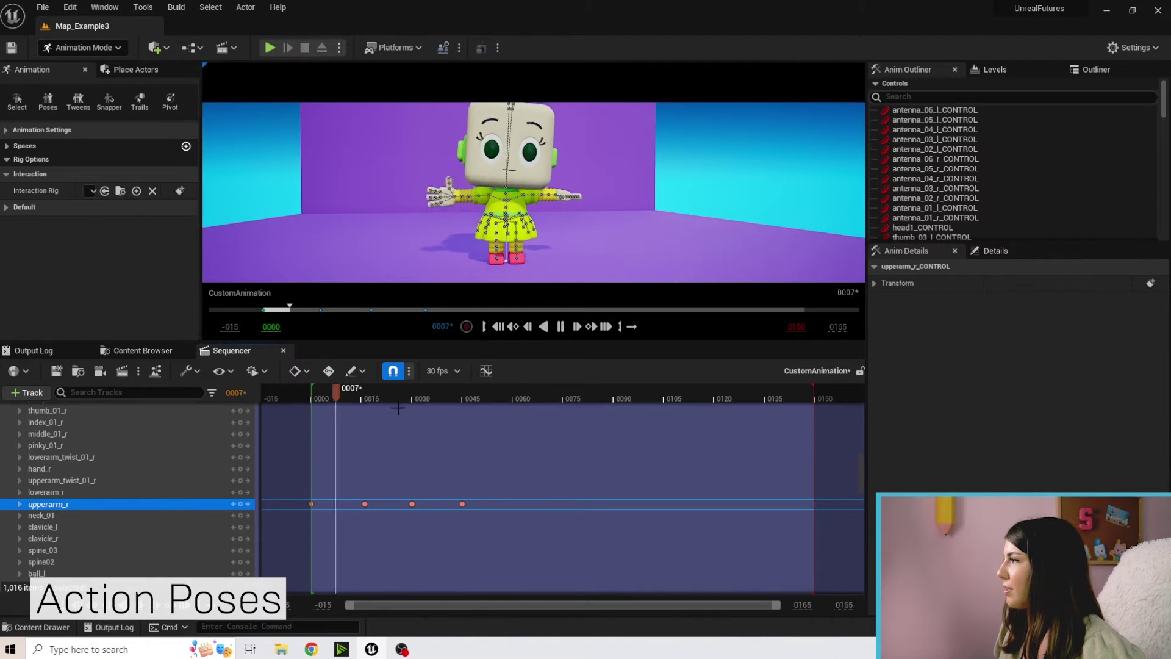
pyautogui.press('space')
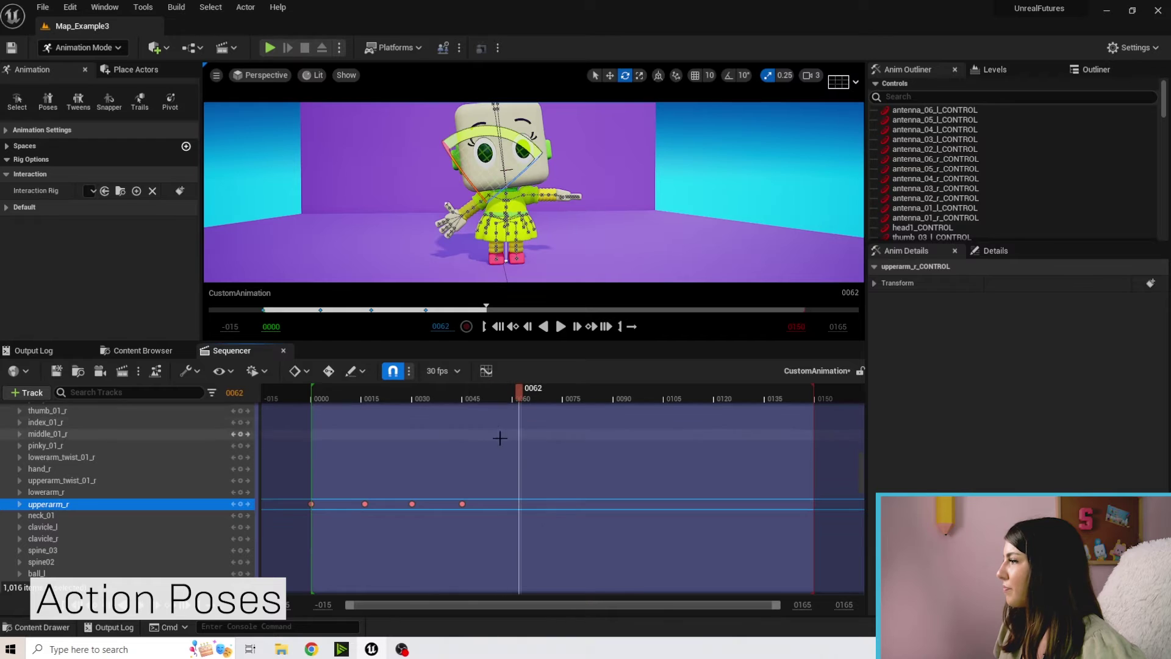
pyautogui.moveTo(463, 400); pyautogui.dragTo(416, 408)
# - Select head1_CONTROL, tilt Bit's head and key it at frame 30
pyautogui.click(505, 190)
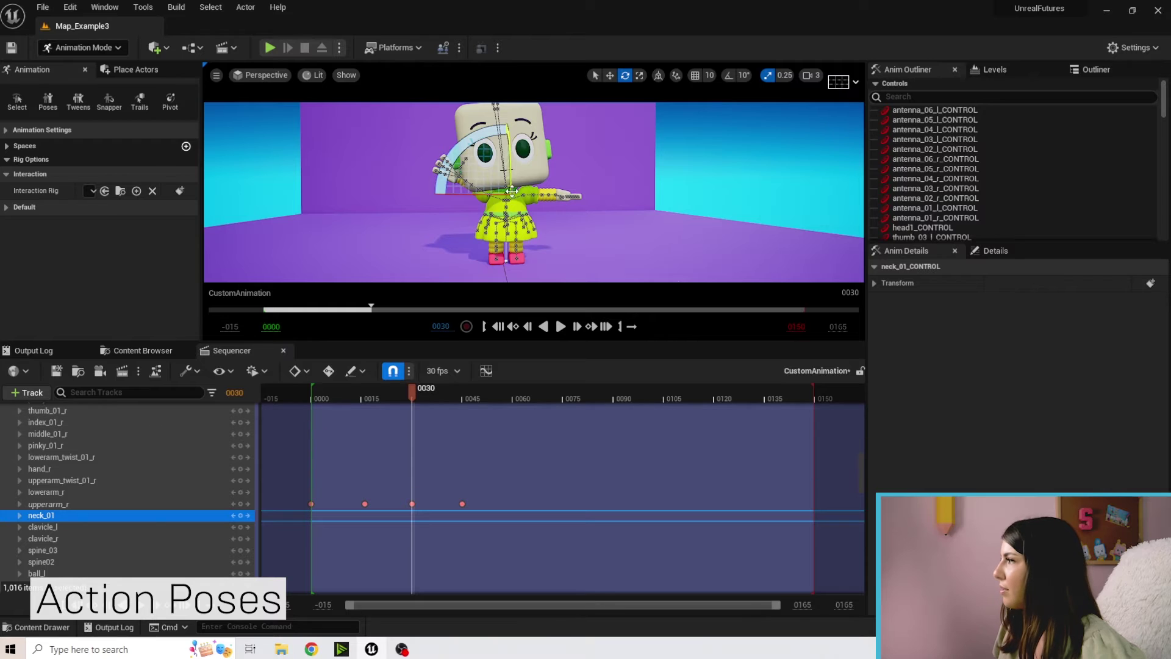
pyautogui.scroll(5, 557, 210)
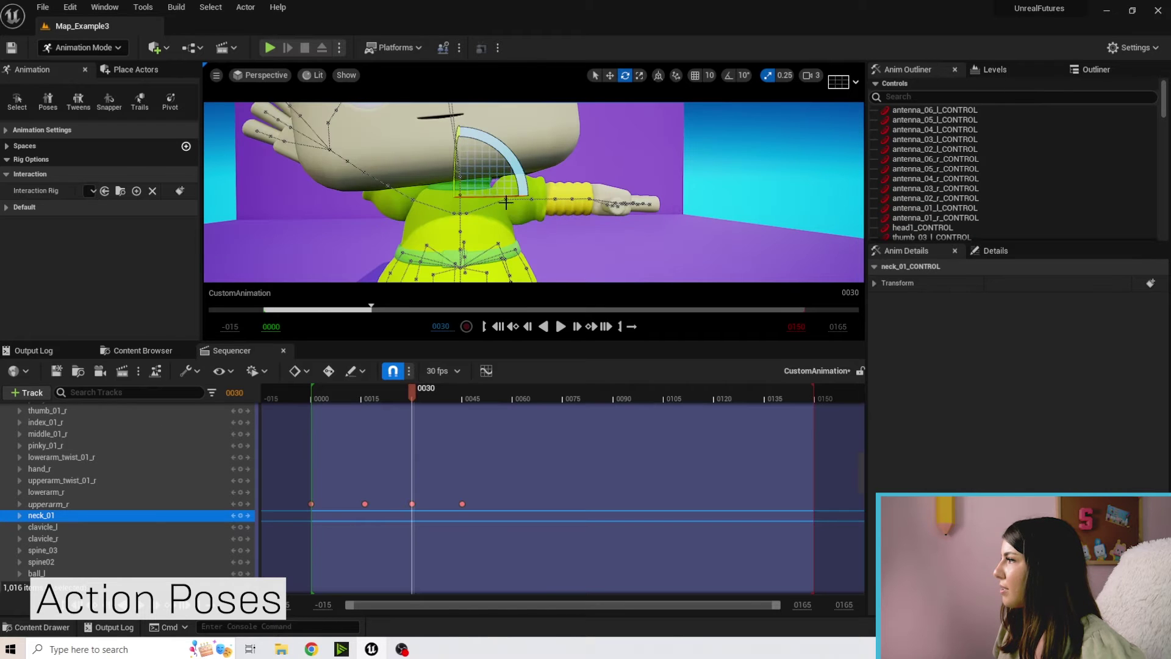
pyautogui.click(455, 170)
pyautogui.scroll(-5, 501, 273)
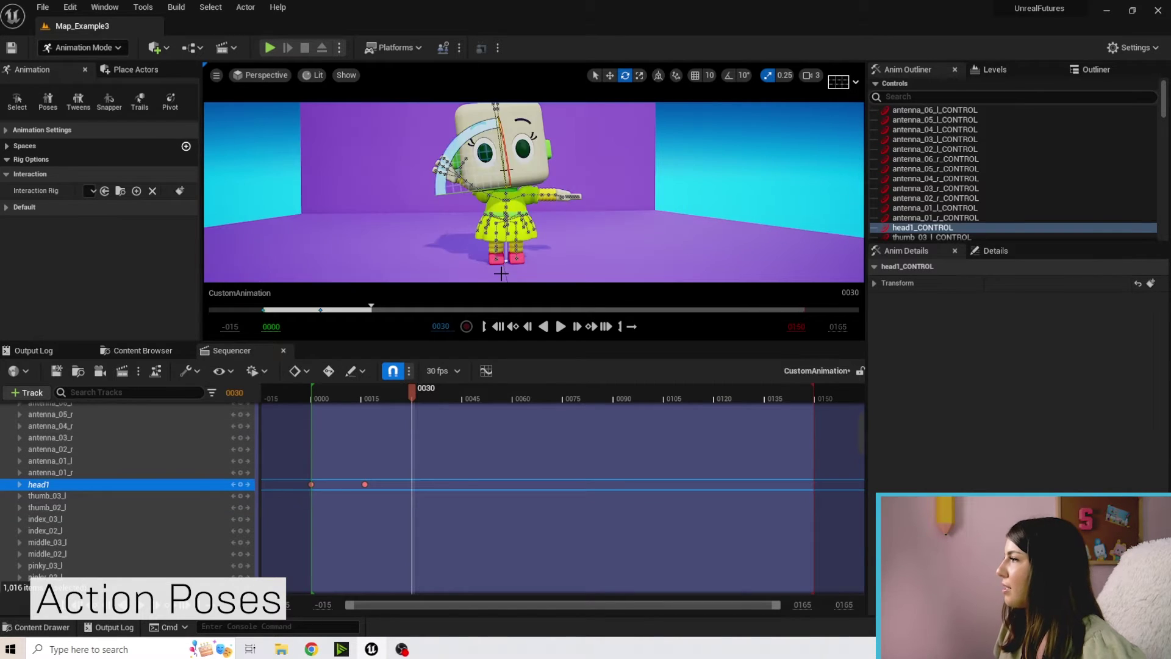
pyautogui.moveTo(476, 152); pyautogui.dragTo(595, 226)
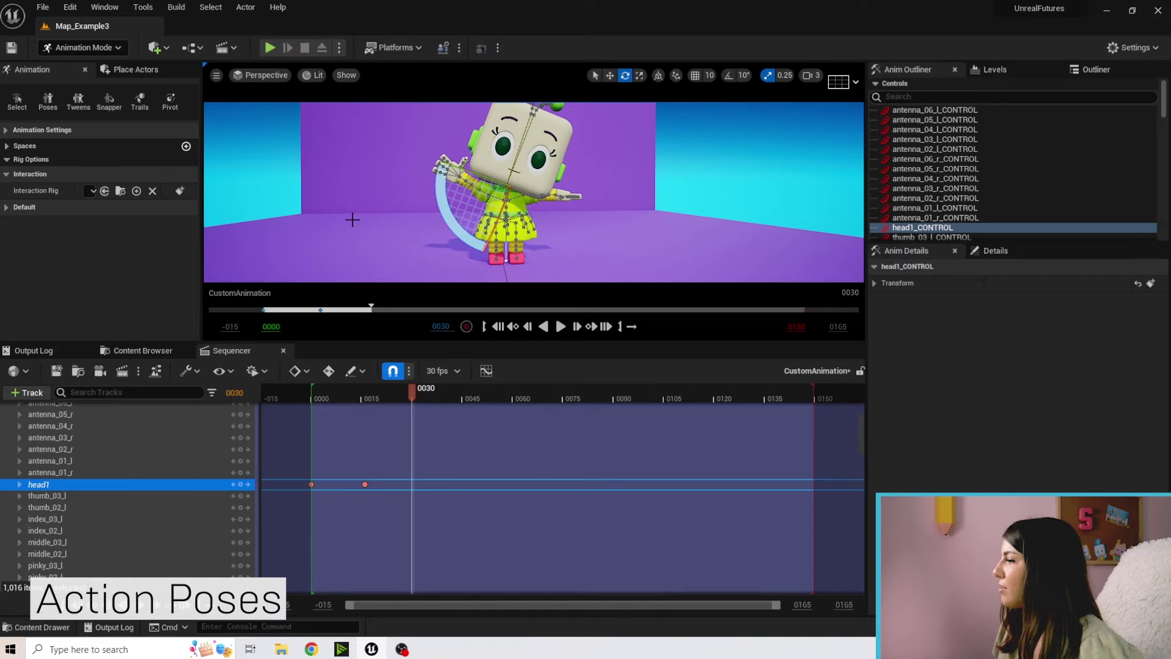
pyautogui.click(238, 486)
# - Tilt the head the opposite way and key head1 at frame 47
pyautogui.moveTo(412, 388); pyautogui.dragTo(472, 392)
pyautogui.moveTo(580, 203); pyautogui.dragTo(595, 171)
pyautogui.click(240, 484)
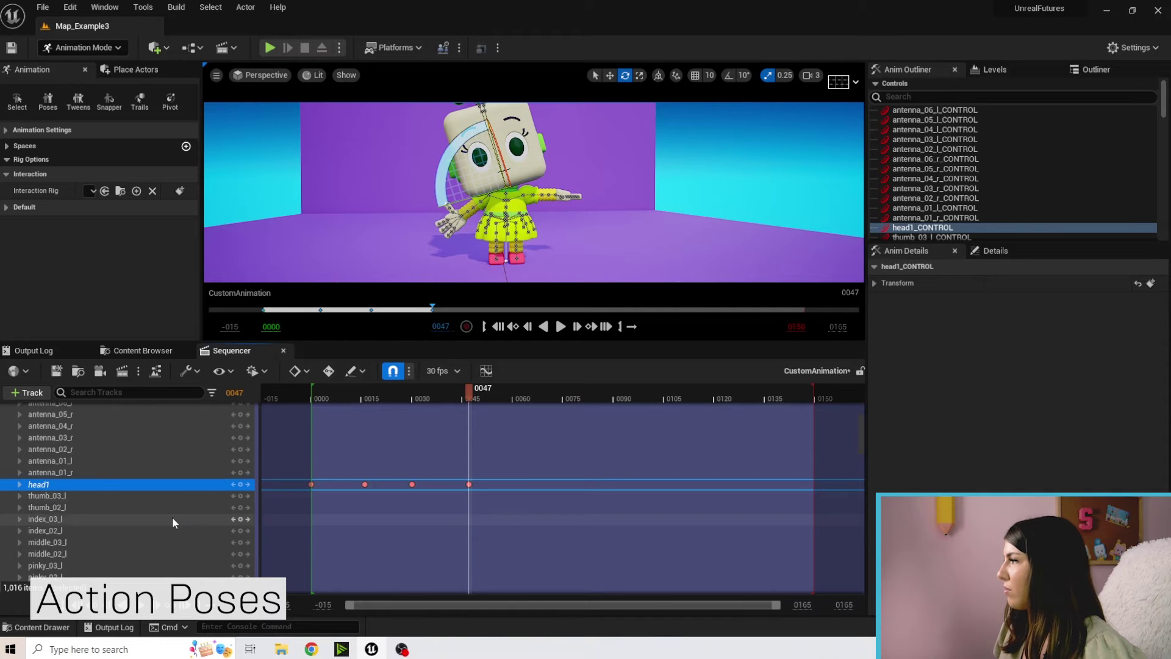
pyautogui.scroll(-3, 183, 517)
# - Set mouthSmileLeft and mouthSmileRight to 1 and key both at frame 0000
pyautogui.scroll(-10, 202, 518)
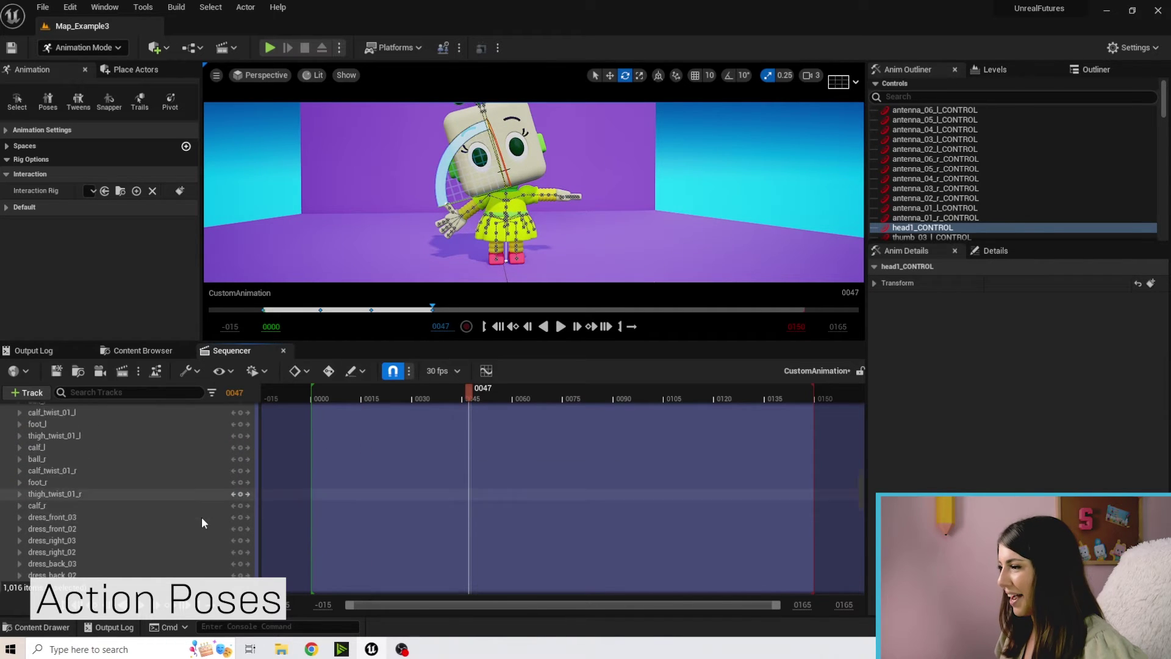
pyautogui.scroll(-10, 160, 510)
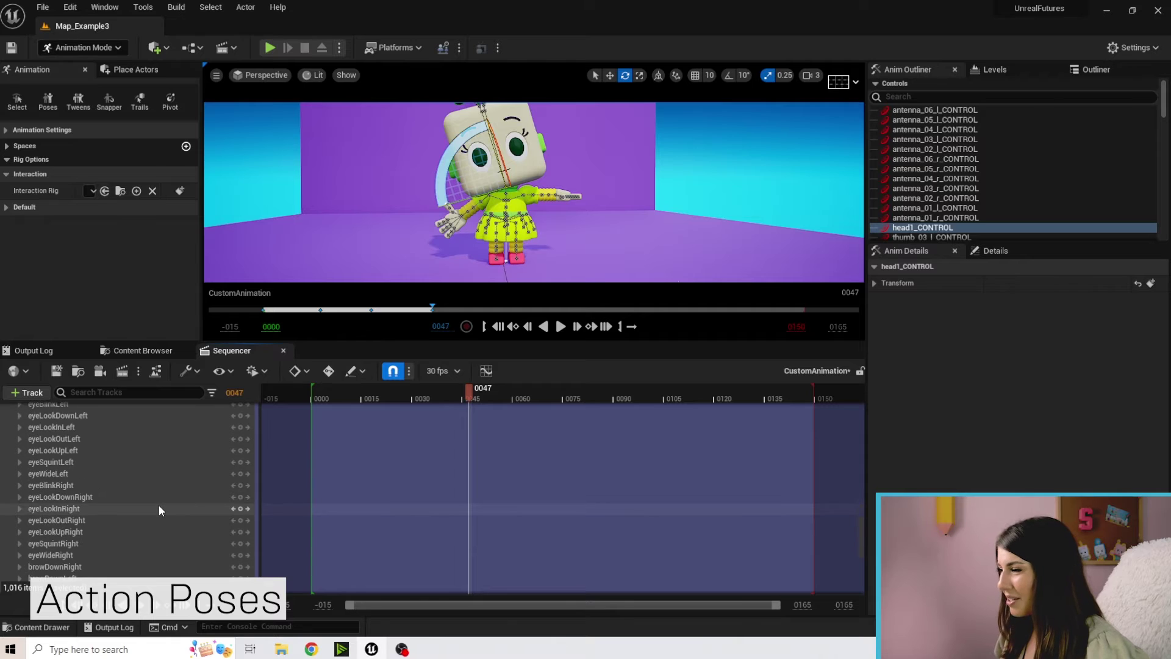
pyautogui.scroll(-5, 159, 505)
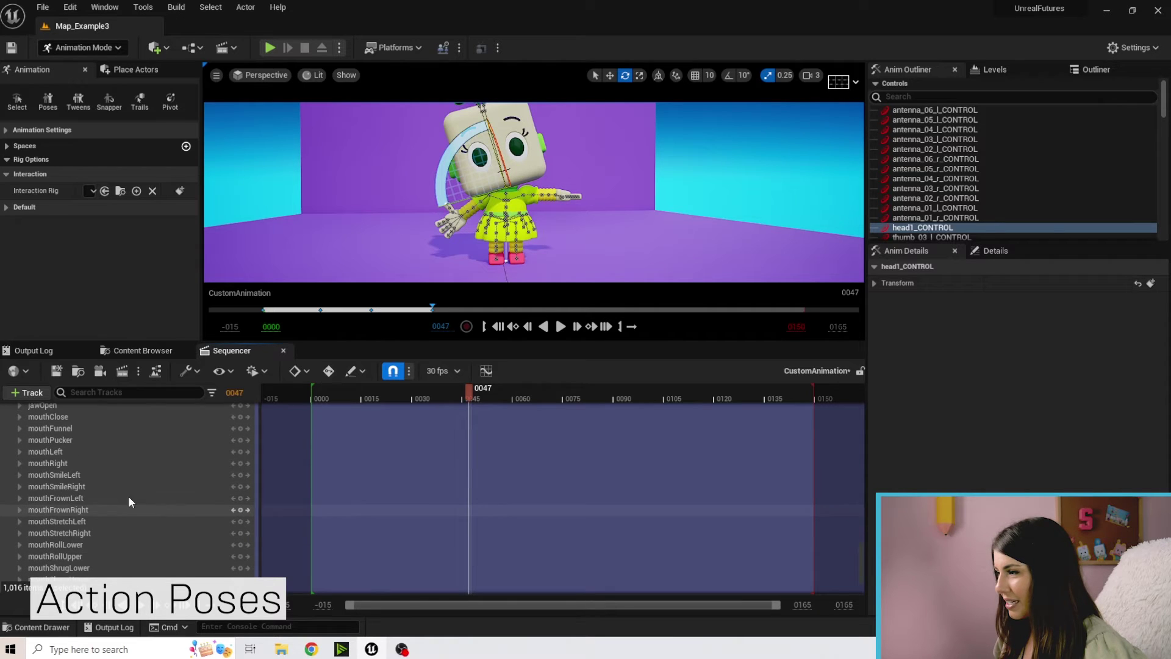
pyautogui.click(19, 474)
pyautogui.click(20, 494)
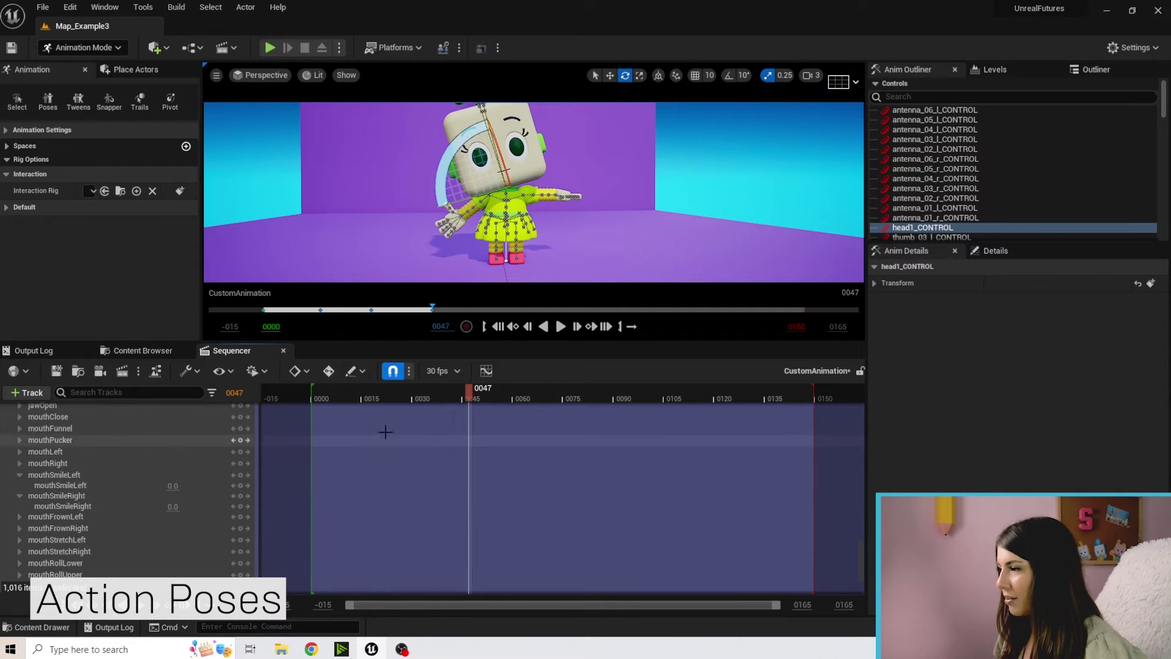
pyautogui.moveTo(474, 391); pyautogui.dragTo(312, 394)
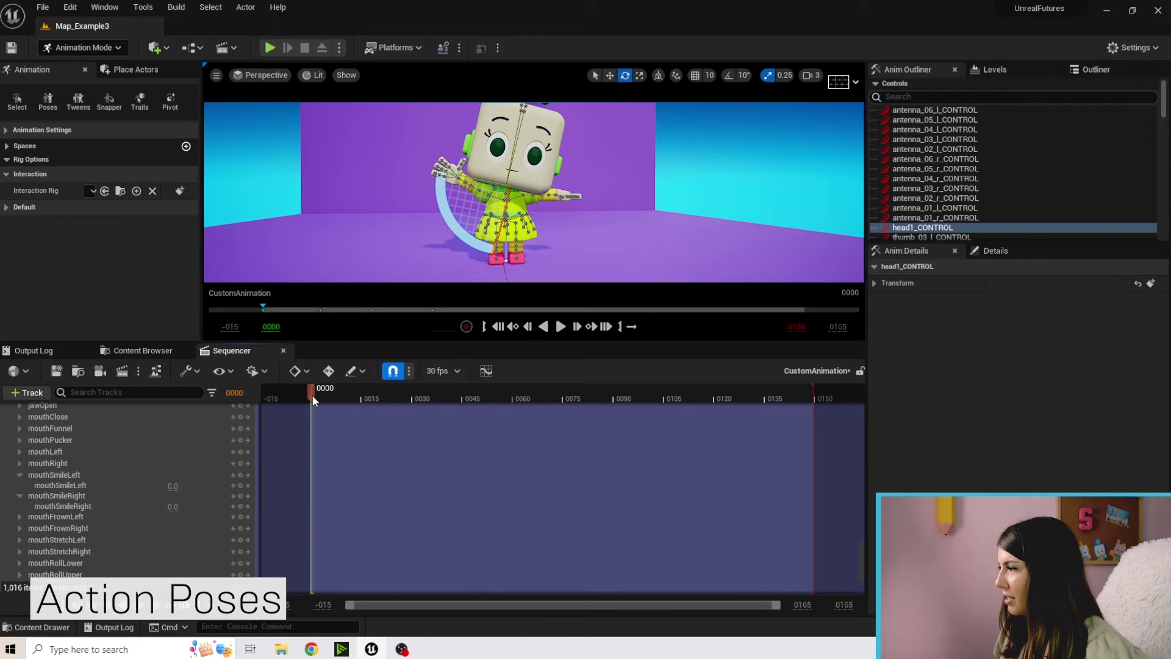
pyautogui.write('1')
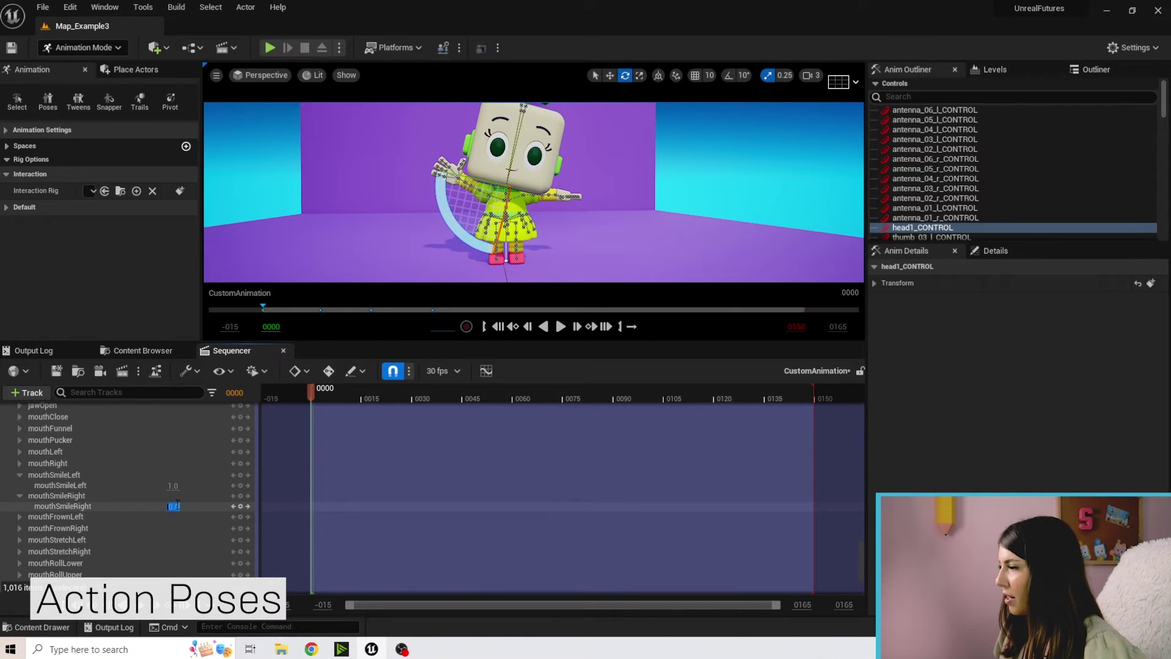
pyautogui.click(240, 485)
pyautogui.click(241, 506)
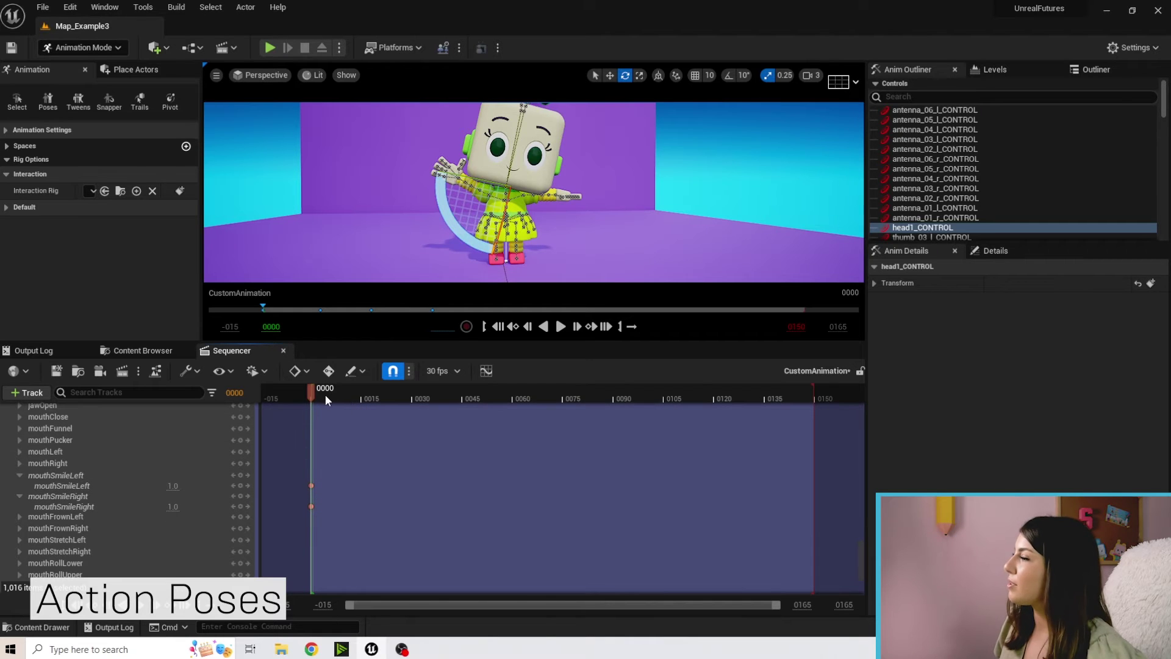
pyautogui.moveTo(325, 394); pyautogui.dragTo(451, 394)
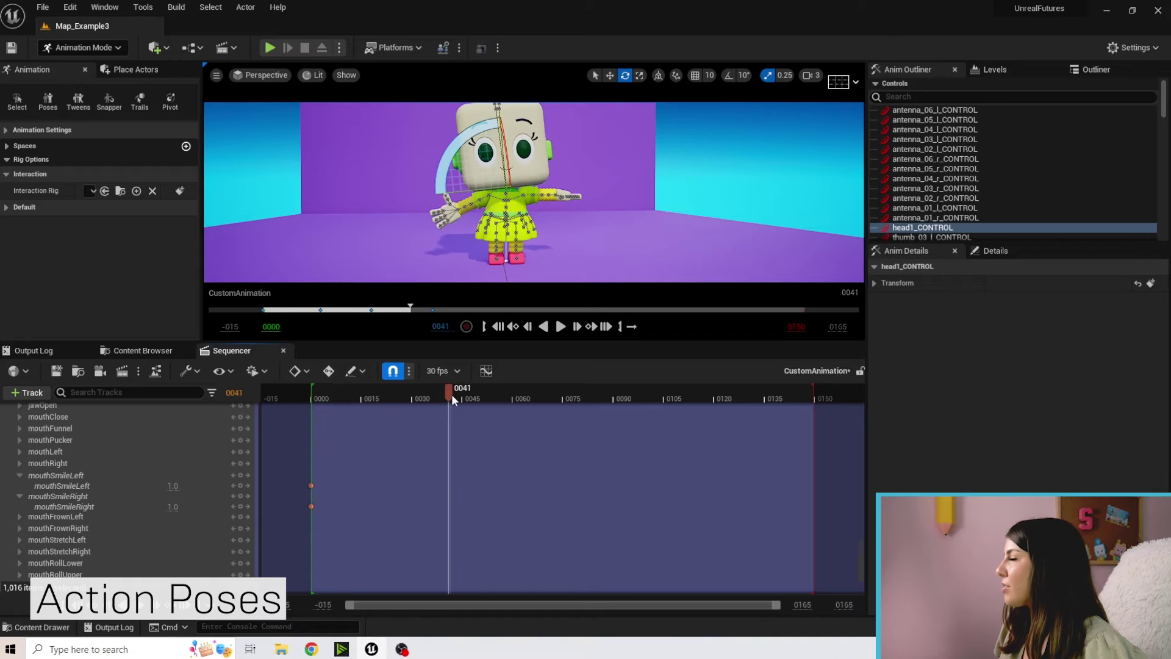
pyautogui.scroll(3, 523, 224)
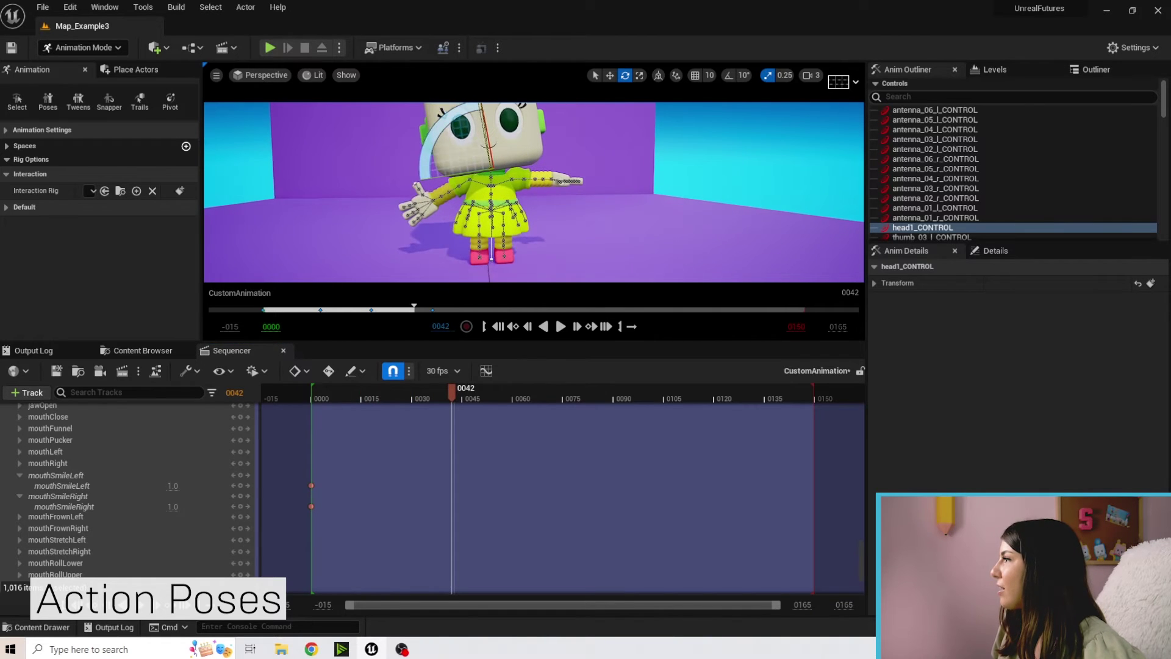
# - Rotate the left upper arm, key upperarm_l at frame 0000, and check it at 0012
pyautogui.click(522, 176)
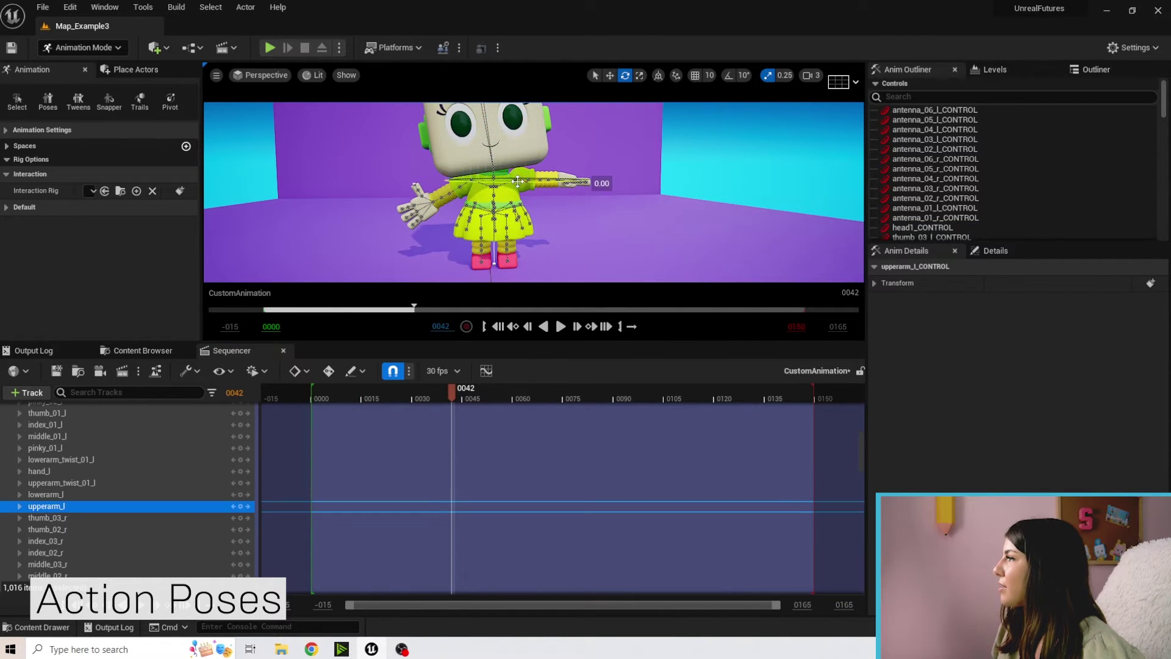
pyautogui.moveTo(486, 129); pyautogui.dragTo(537, 201)
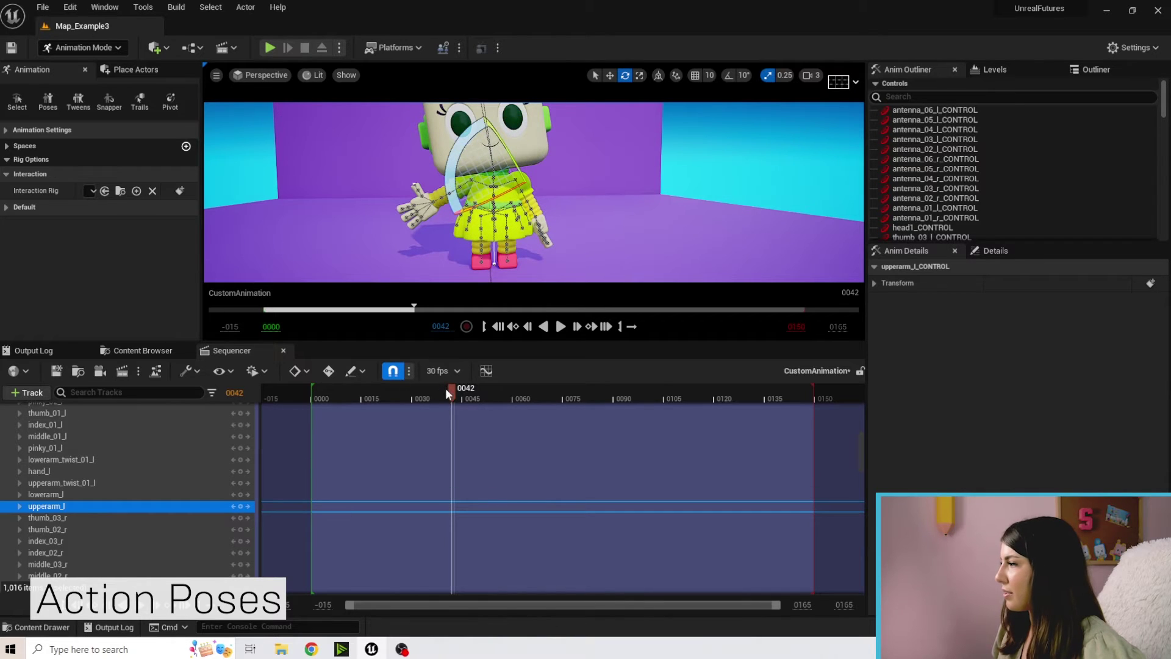
pyautogui.moveTo(451, 388); pyautogui.dragTo(310, 397)
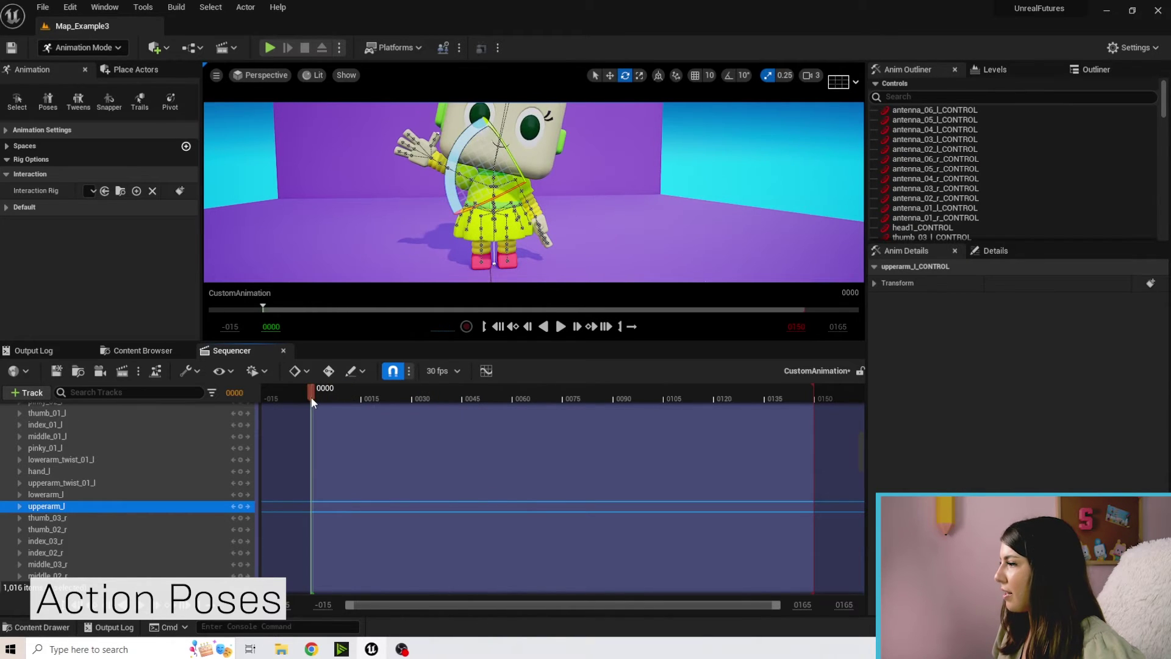
pyautogui.click(241, 507)
pyautogui.moveTo(308, 507); pyautogui.dragTo(312, 508)
pyautogui.moveTo(336, 390); pyautogui.dragTo(351, 389)
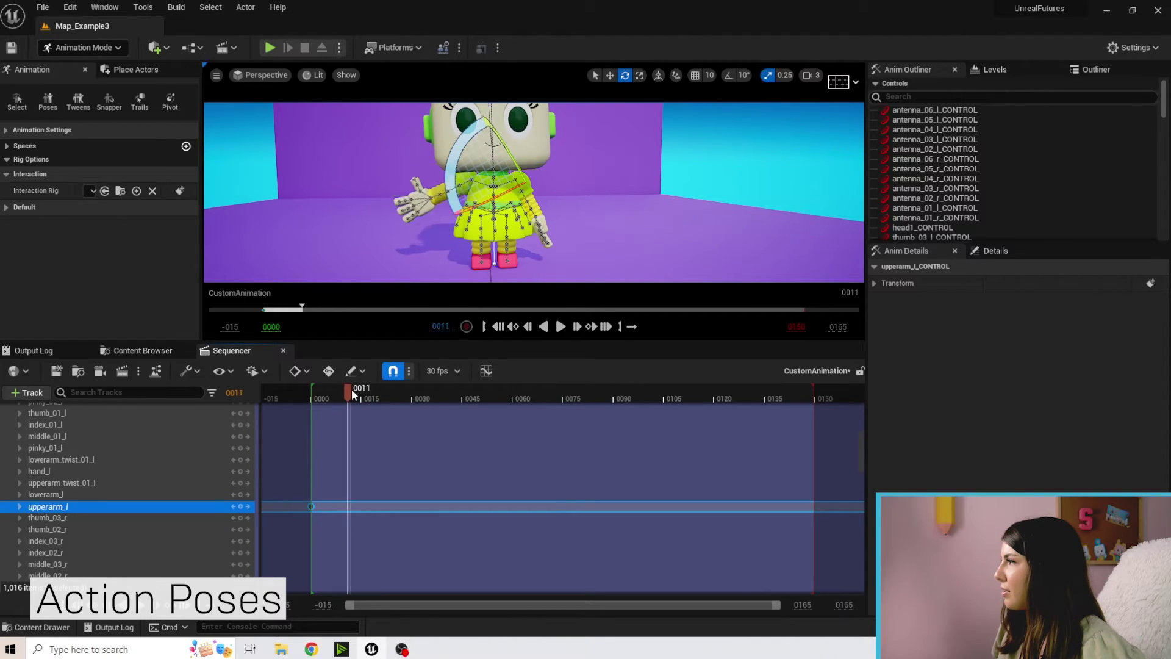
pyautogui.moveTo(534, 183); pyautogui.dragTo(488, 186, button='right')
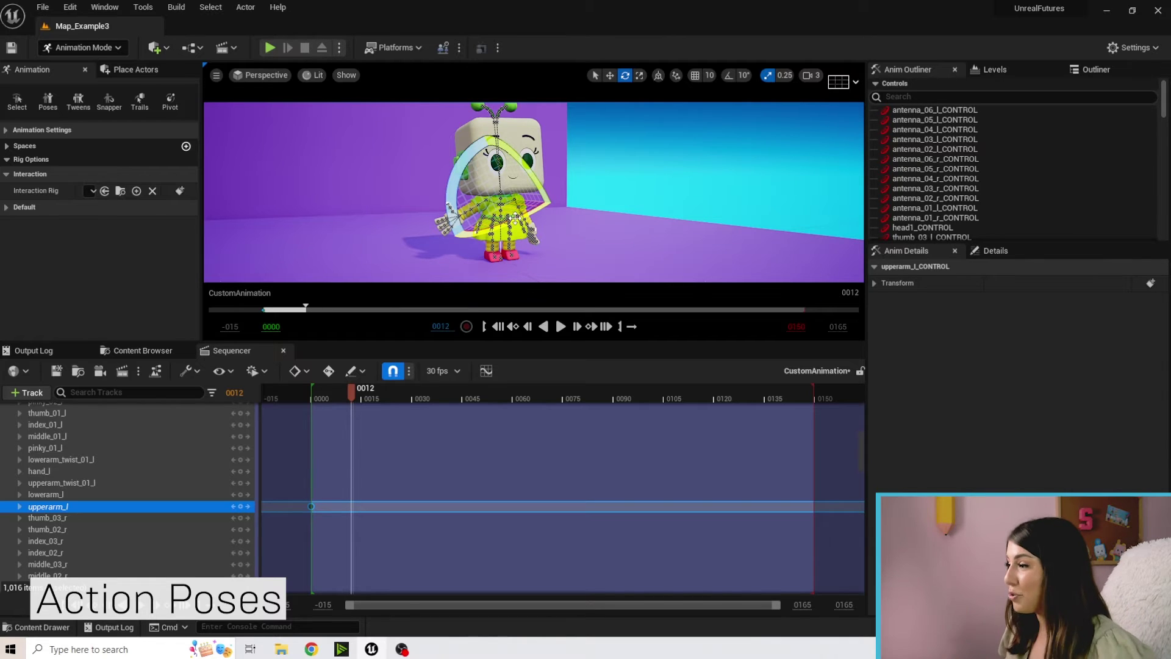
pyautogui.scroll(5, 79, 480)
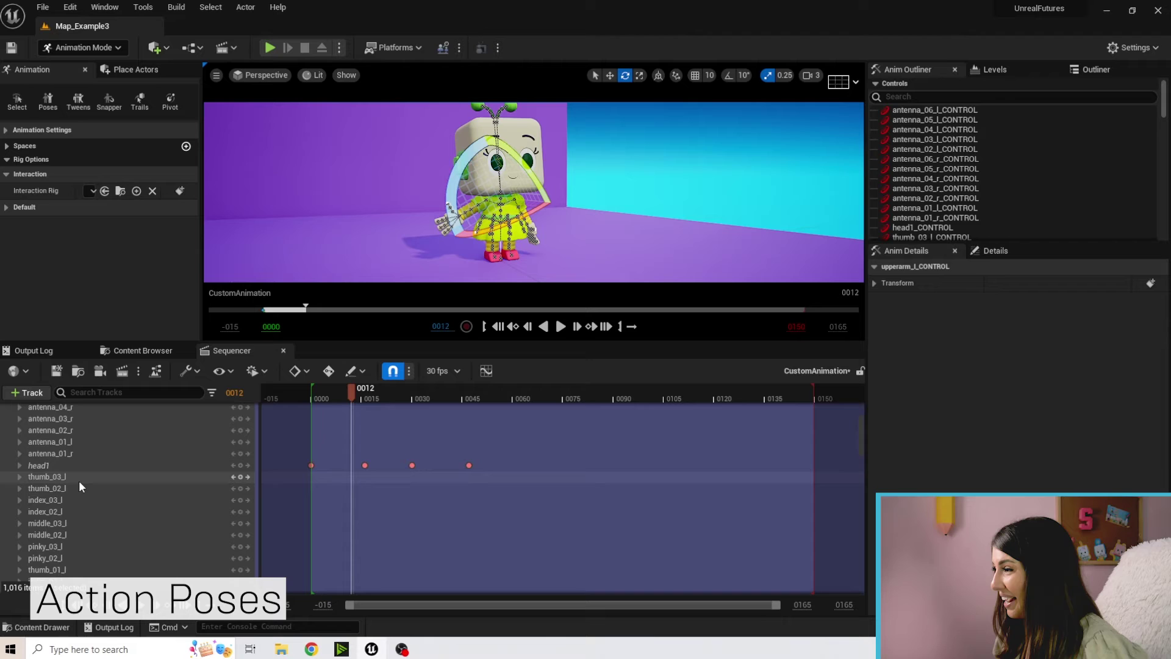
# - Expand head1, face Bit front-on at a later frame, and adjust the right arm with the Translate tool
pyautogui.click(19, 466)
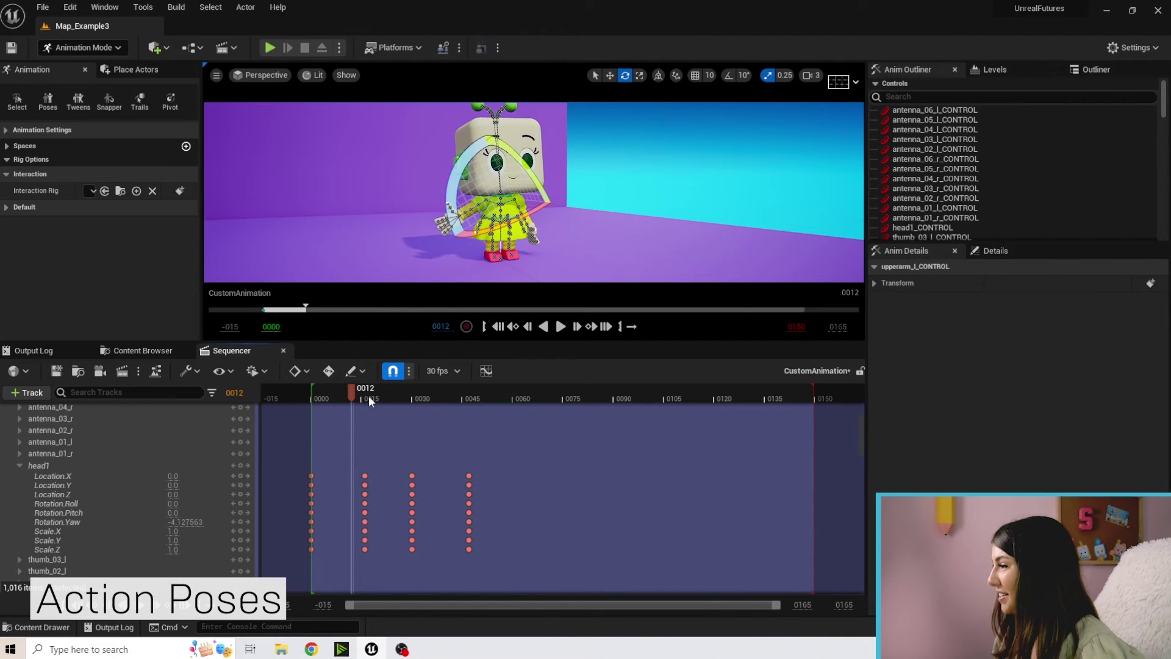
pyautogui.moveTo(369, 395); pyautogui.dragTo(496, 400)
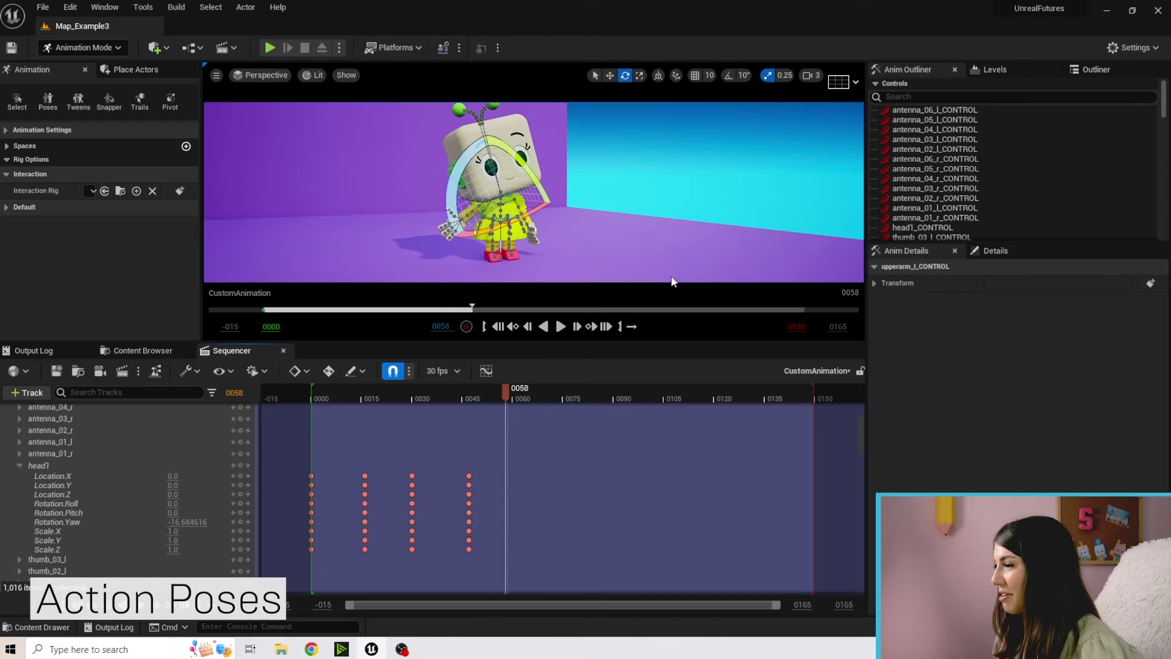
pyautogui.keyDown('alt'); pyautogui.moveTo(672, 279); pyautogui.dragTo(598, 280); pyautogui.keyUp('alt')
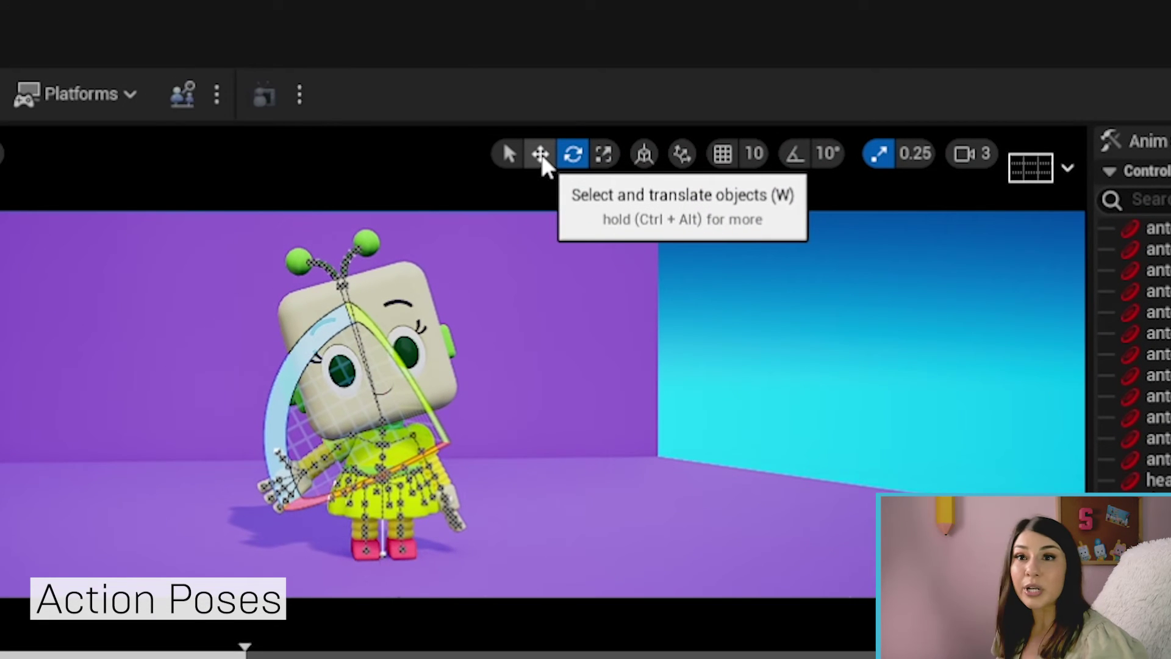
pyautogui.click(540, 154)
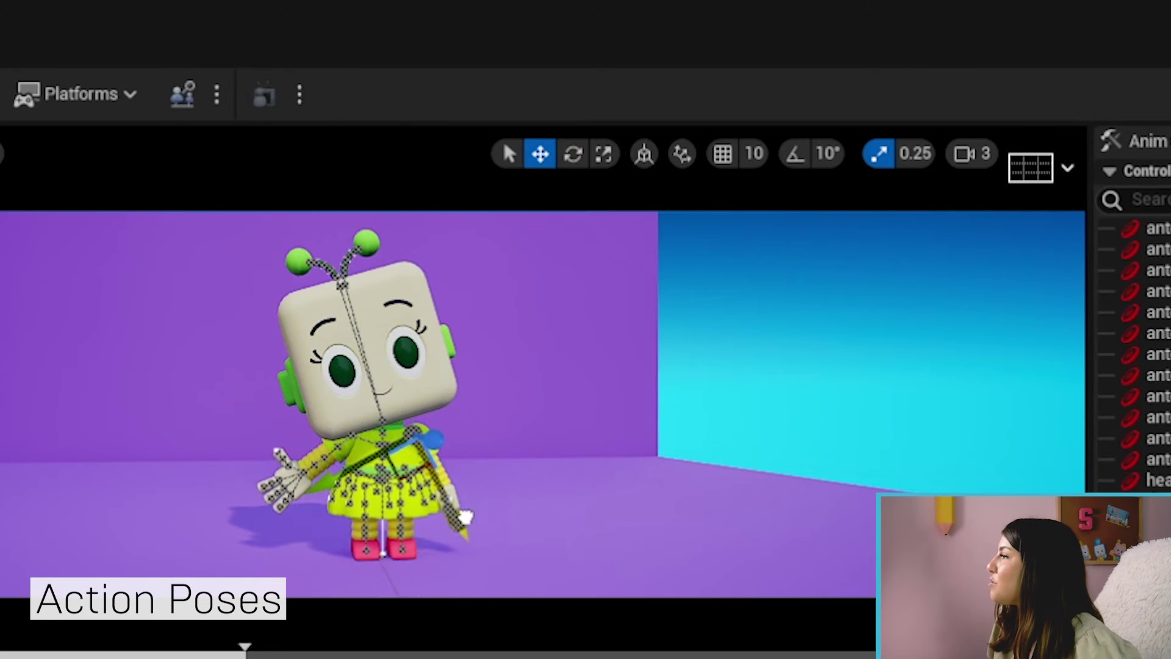
pyautogui.moveTo(465, 517)
pyautogui.mouseDown()
pyautogui.moveTo(439, 482)
pyautogui.moveTo(473, 502)
pyautogui.mouseUp()
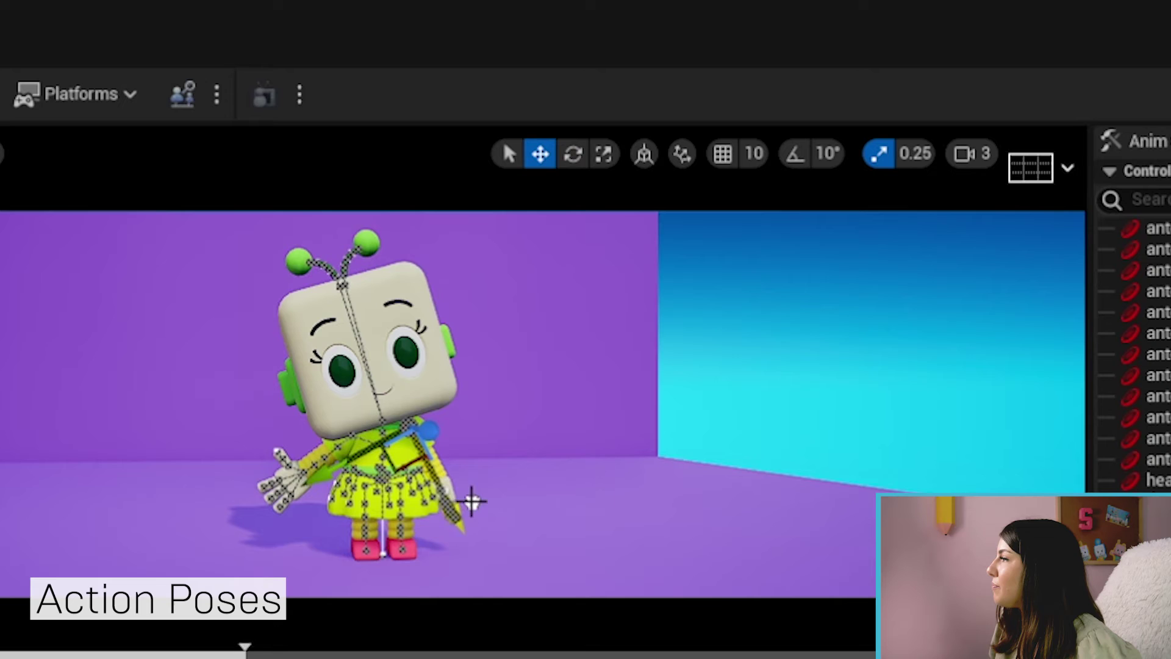
pyautogui.moveTo(328, 475); pyautogui.dragTo(325, 471)
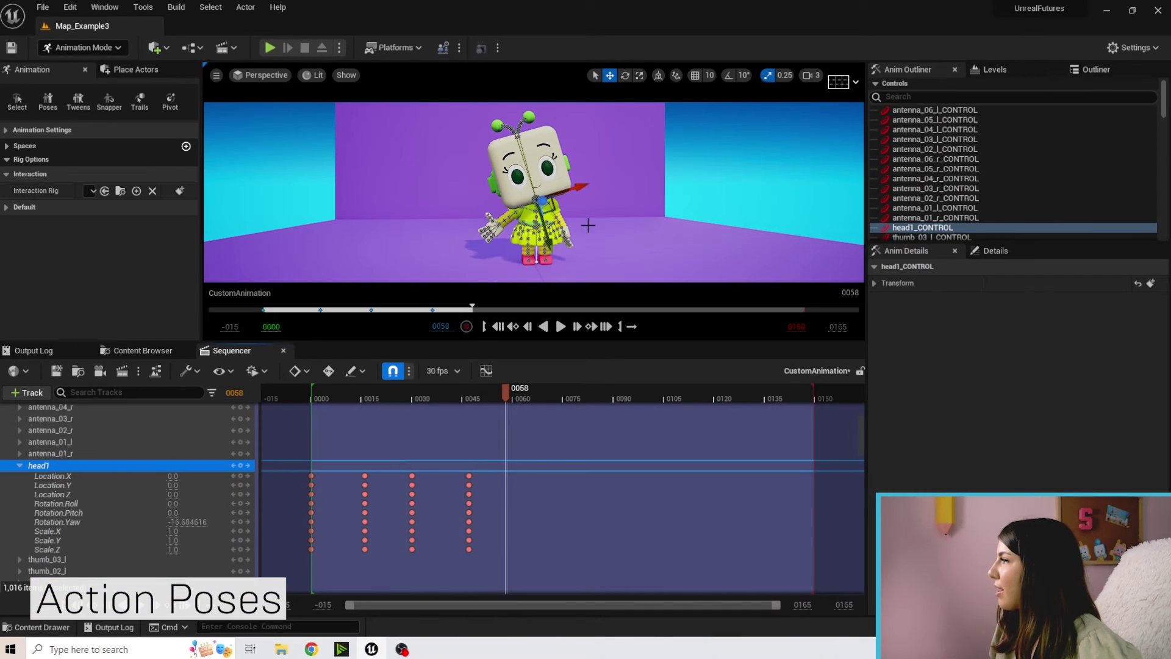
# - Stretch Bit's head up on a long neck, keying it at frames 0058 and 0071
pyautogui.moveTo(536, 199); pyautogui.dragTo(533, 245)
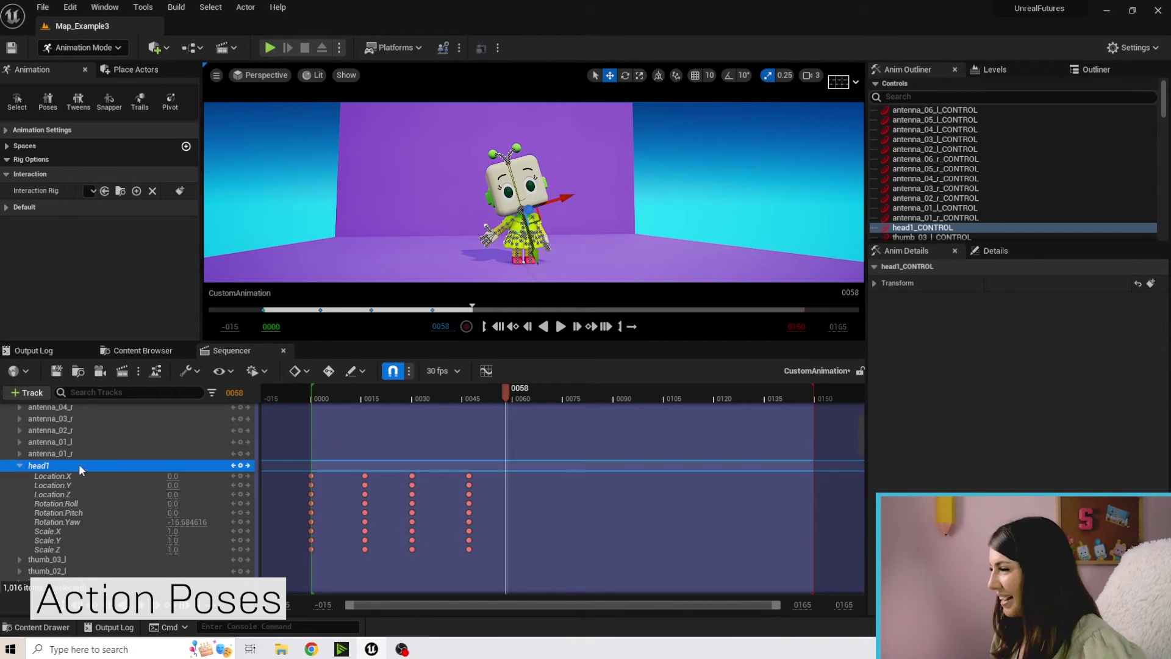
pyautogui.click(243, 466)
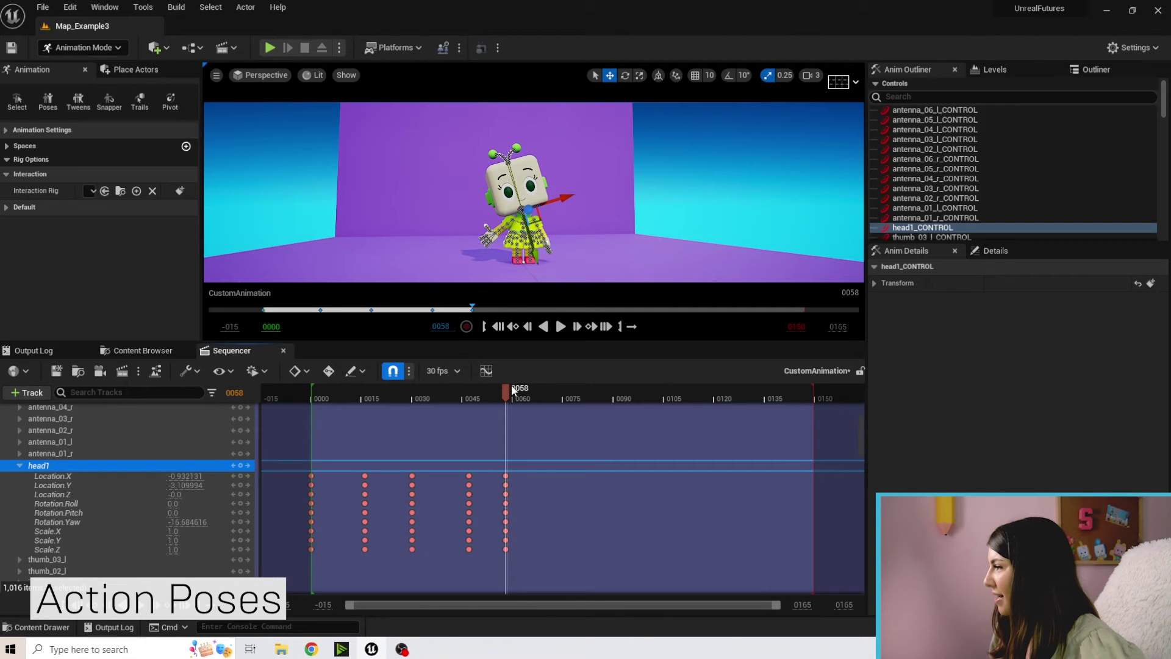
pyautogui.moveTo(528, 209); pyautogui.dragTo(515, 165)
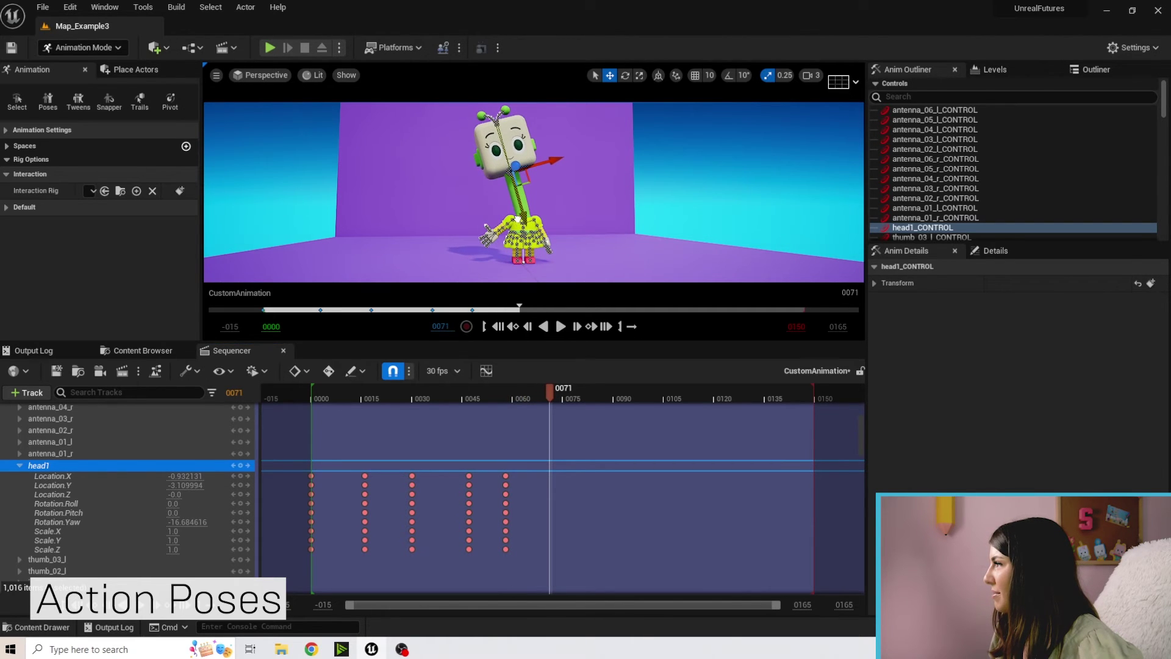
pyautogui.click(241, 467)
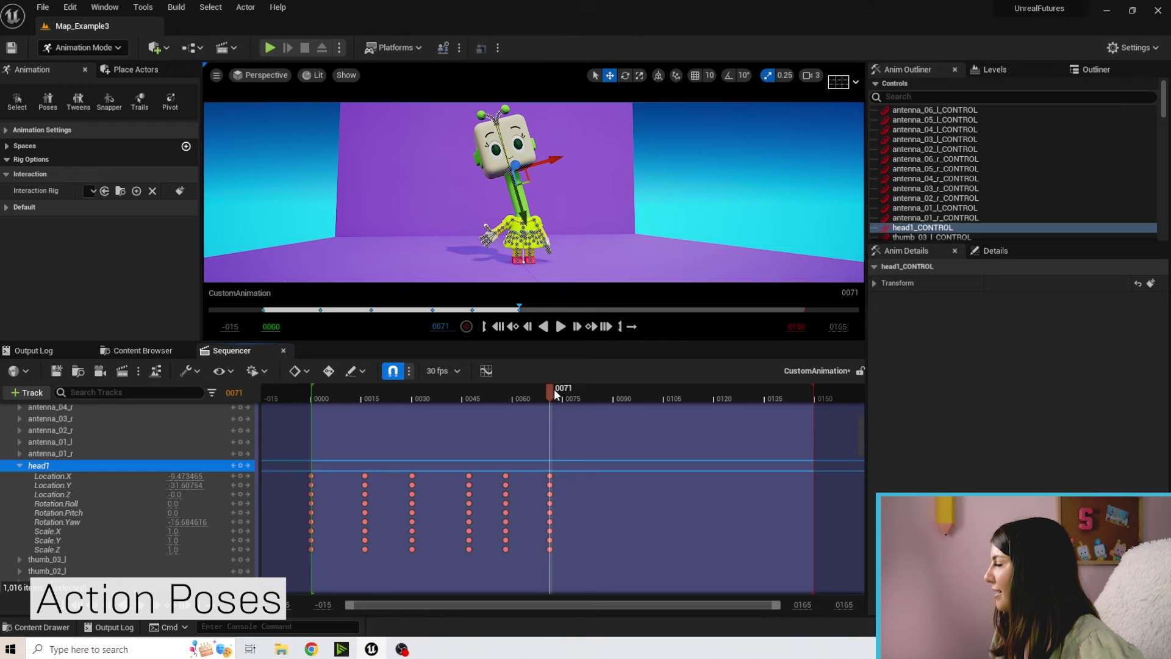
# - Bring the head back down near frame 0082, then preview and review frames 0070 and 0092
pyautogui.moveTo(557, 394); pyautogui.dragTo(585, 398)
pyautogui.moveTo(525, 245); pyautogui.dragTo(534, 252)
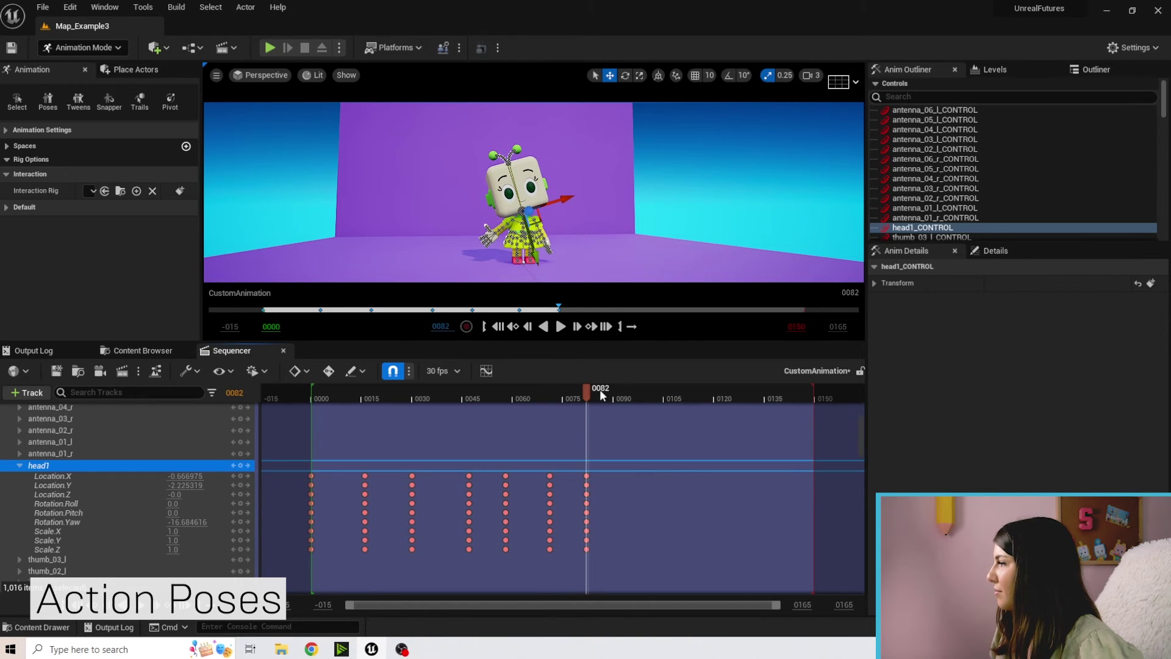
pyautogui.moveTo(595, 389); pyautogui.dragTo(371, 388)
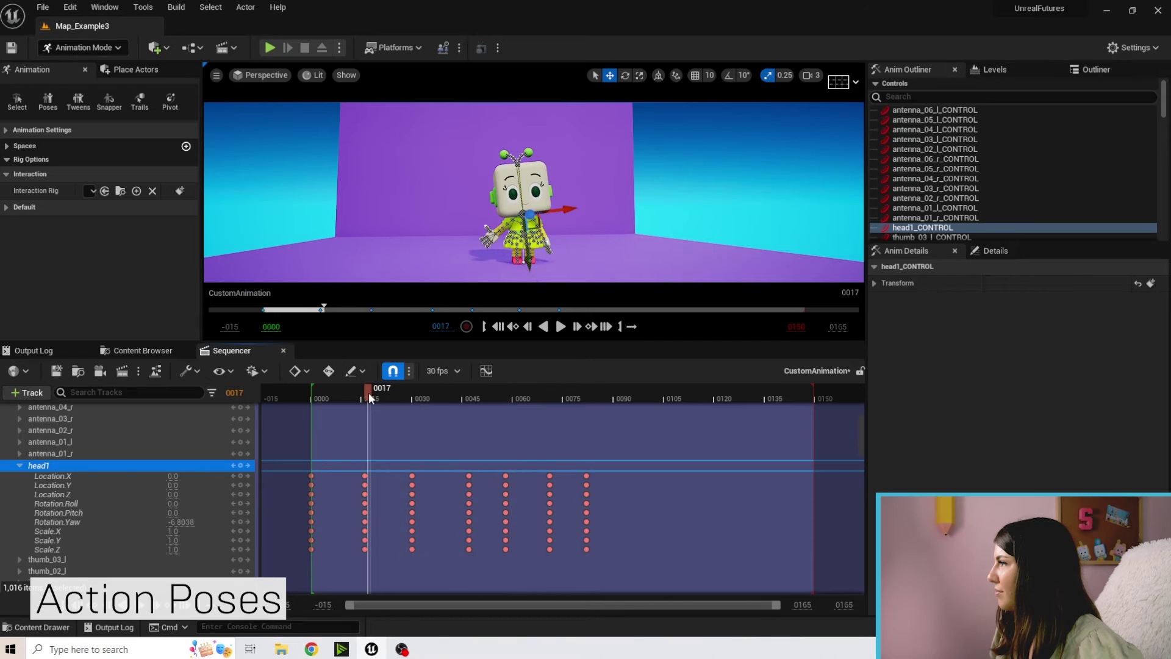
pyautogui.press('space')
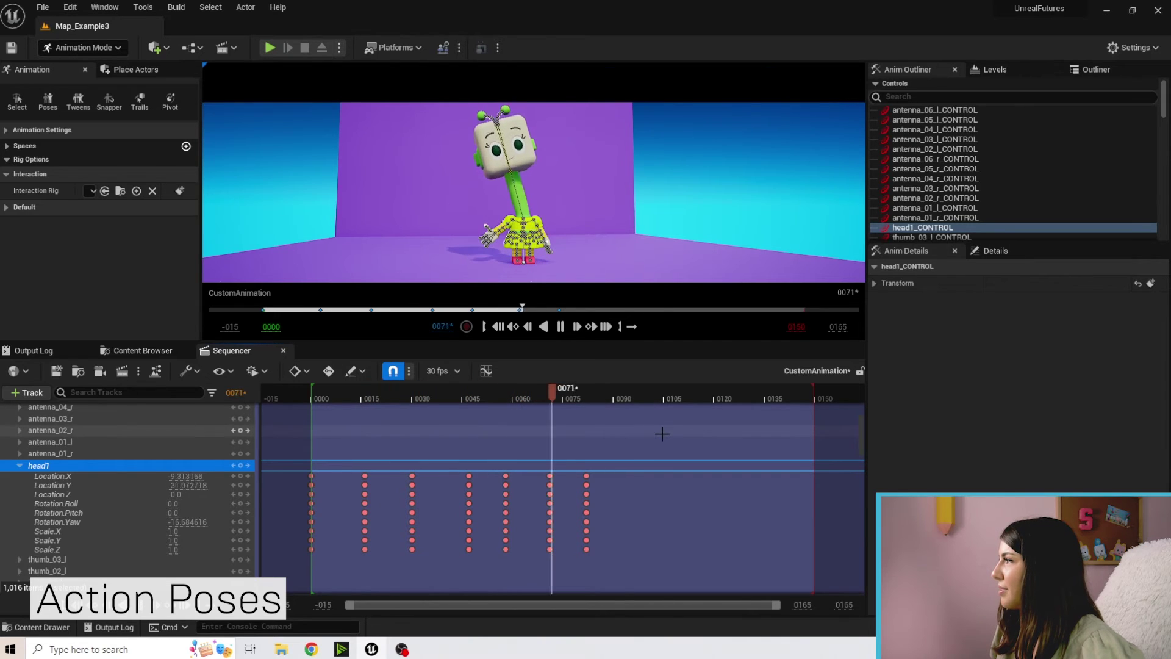
pyautogui.press('space')
pyautogui.moveTo(644, 394); pyautogui.dragTo(547, 390)
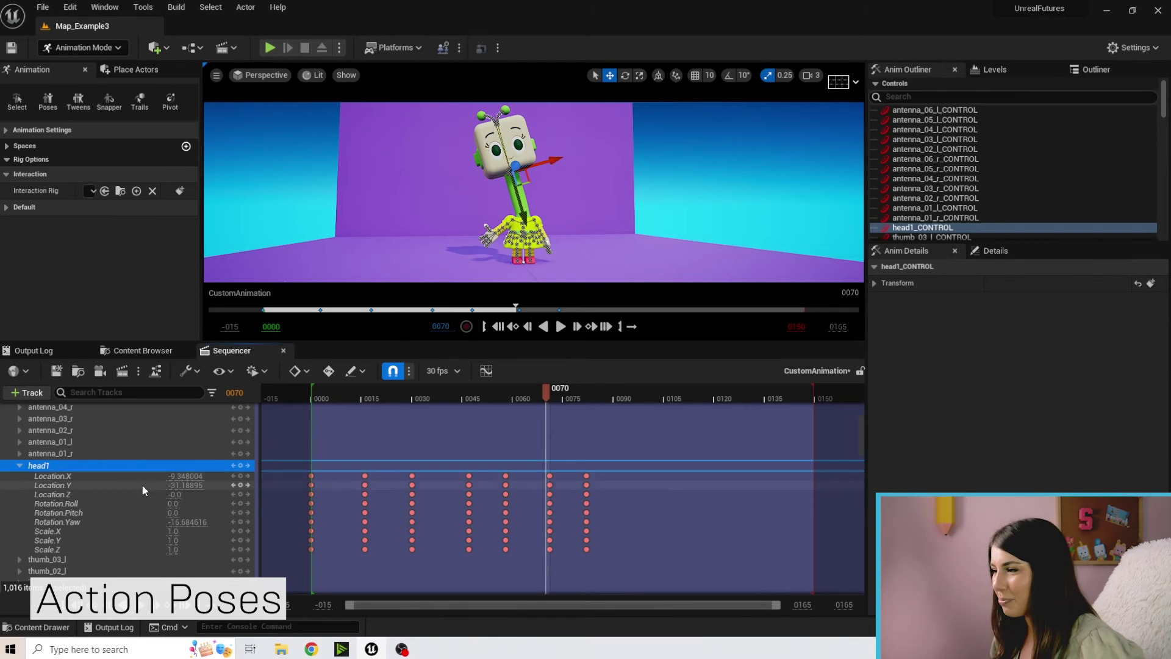
pyautogui.moveTo(579, 398); pyautogui.dragTo(622, 399)
pyautogui.scroll(5, 631, 254)
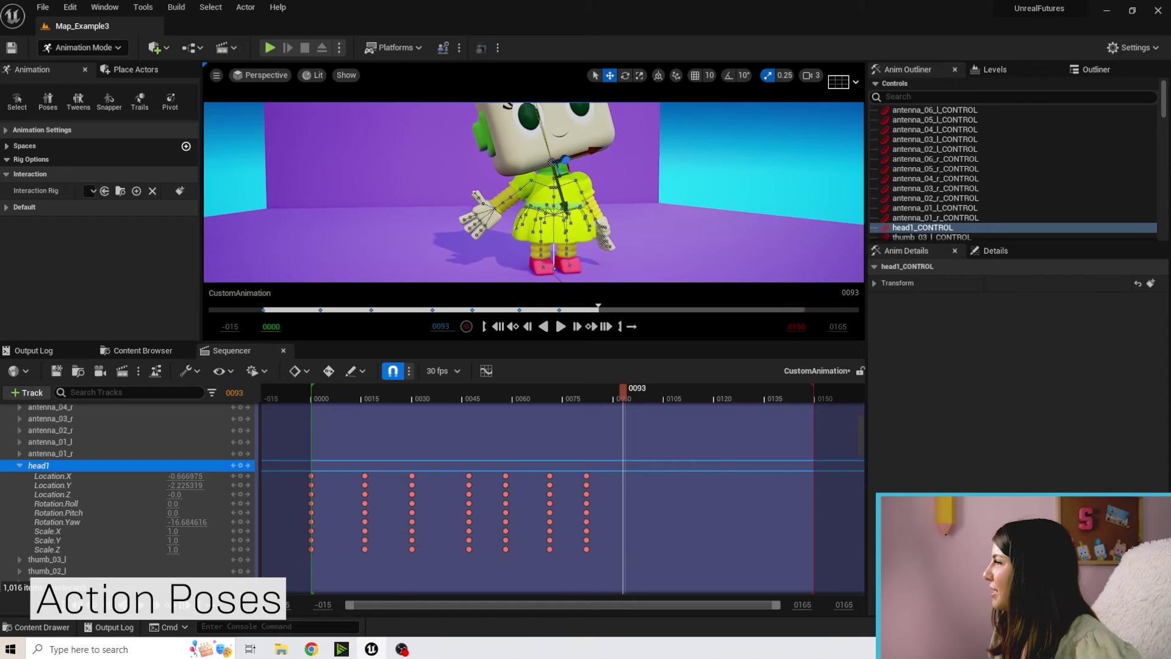
# - Select and frame the spine02 control, then bend Bit's upper body forward
pyautogui.click(614, 195)
pyautogui.press('f')
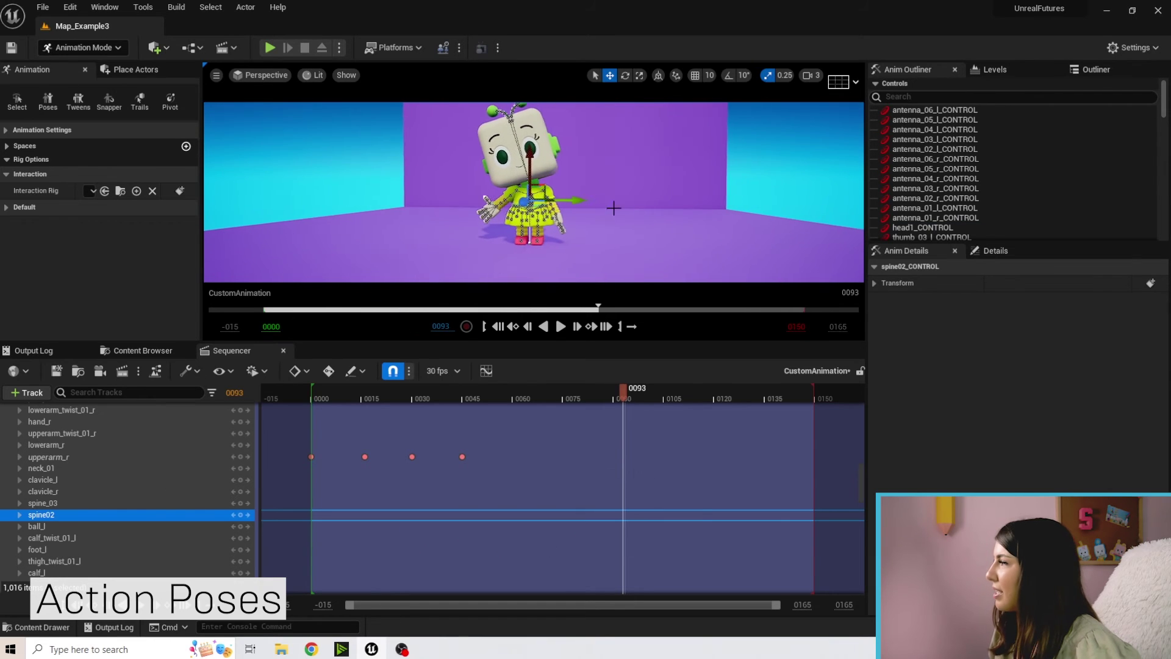
pyautogui.keyDown('alt'); pyautogui.moveTo(527, 152); pyautogui.dragTo(572, 169); pyautogui.keyUp('alt')
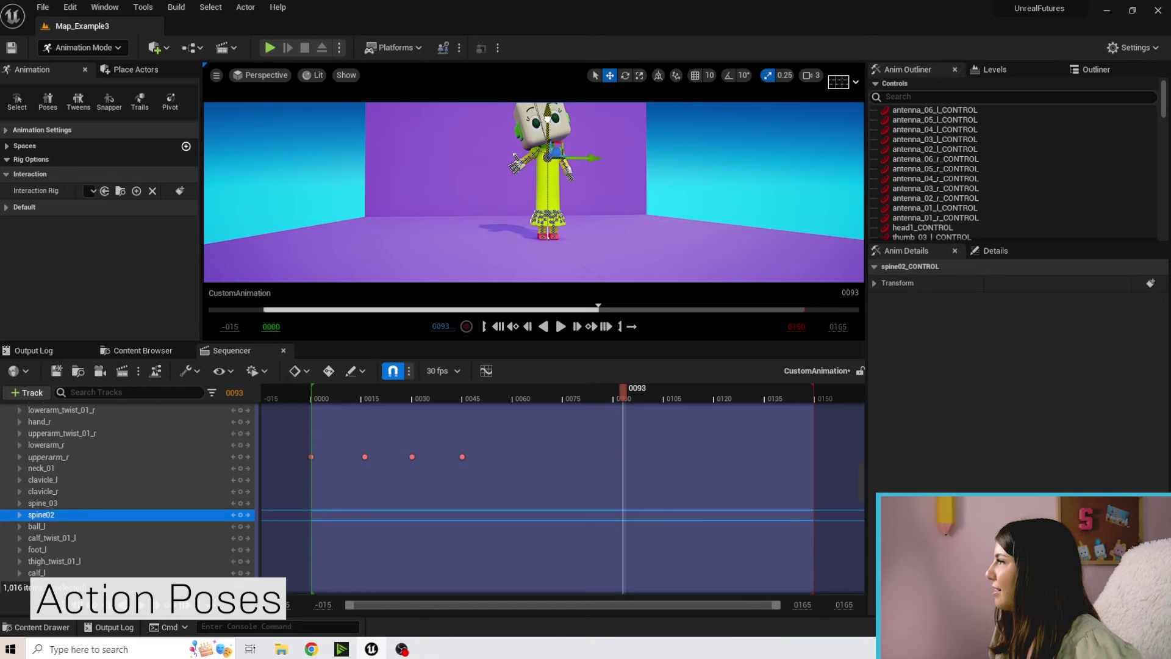
pyautogui.moveTo(548, 119); pyautogui.dragTo(549, 129)
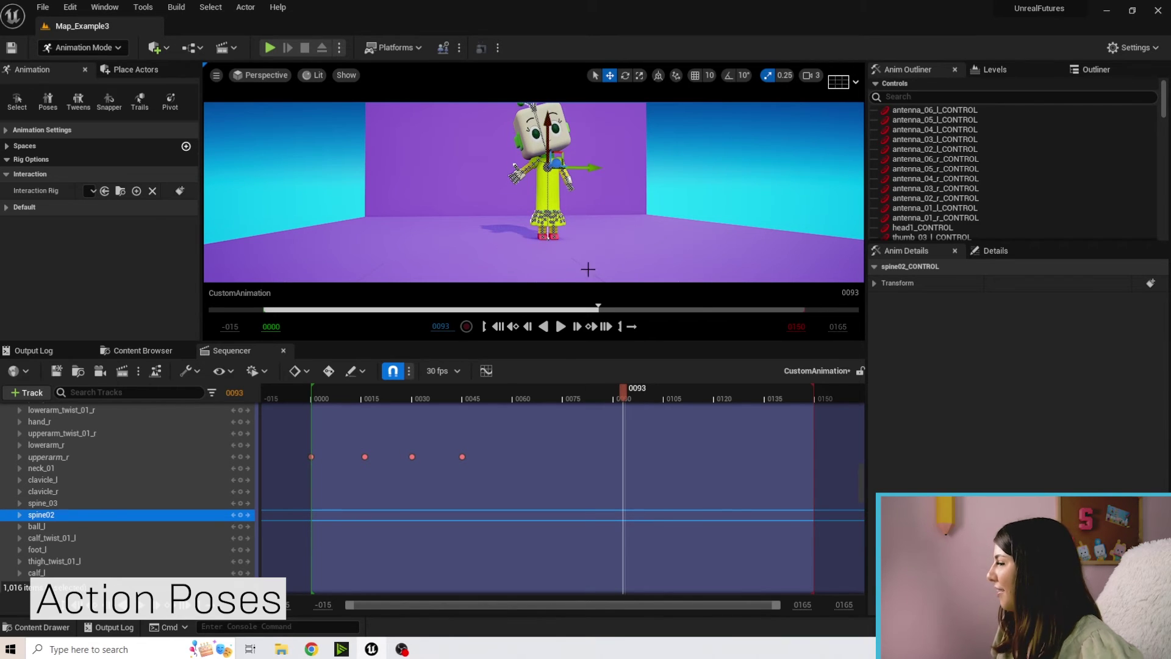
# - Rotate spine02 back upright at an early frame and key it at frame 0
pyautogui.moveTo(623, 395); pyautogui.dragTo(328, 392)
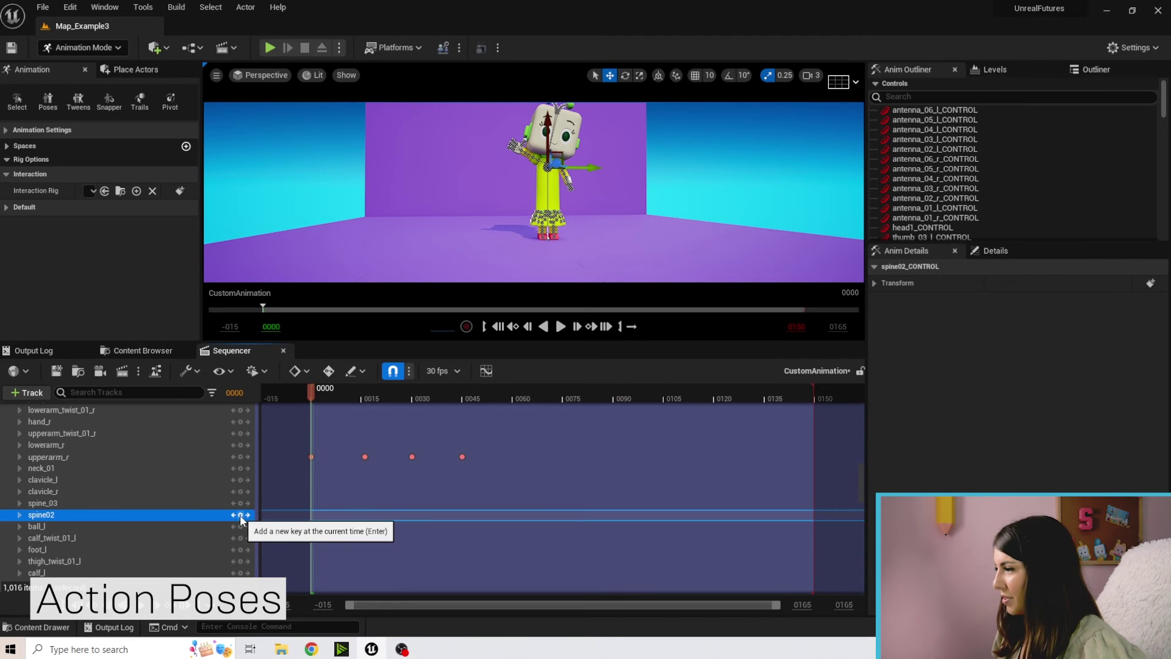
pyautogui.press('e')
pyautogui.moveTo(499, 198); pyautogui.dragTo(495, 210)
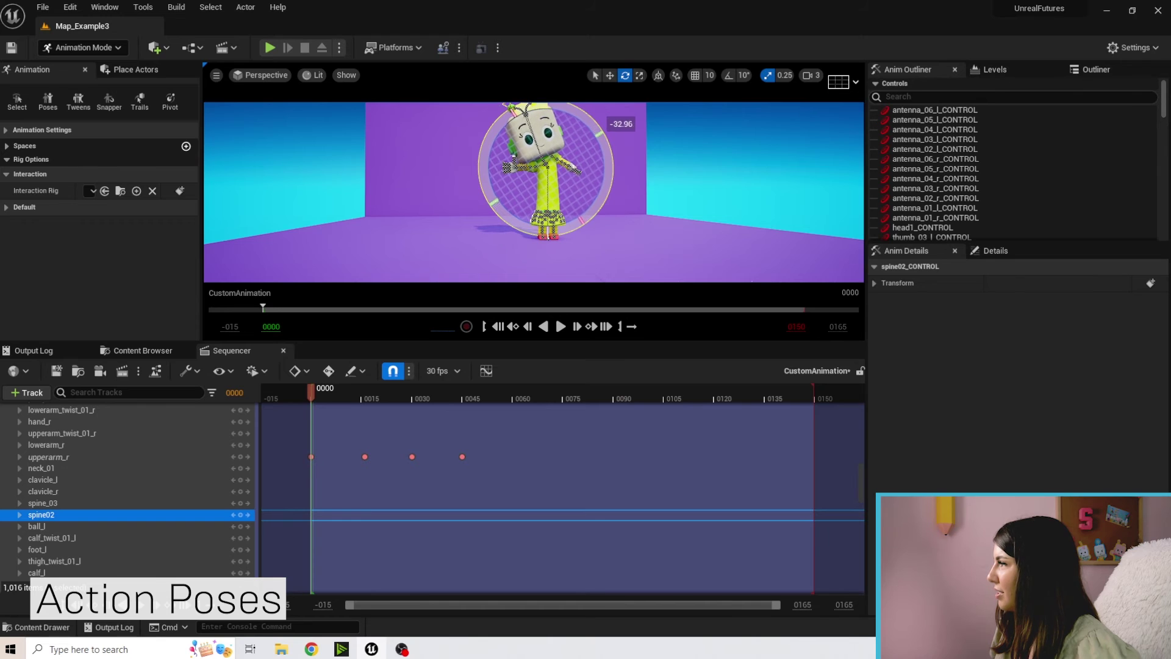
pyautogui.click(241, 515)
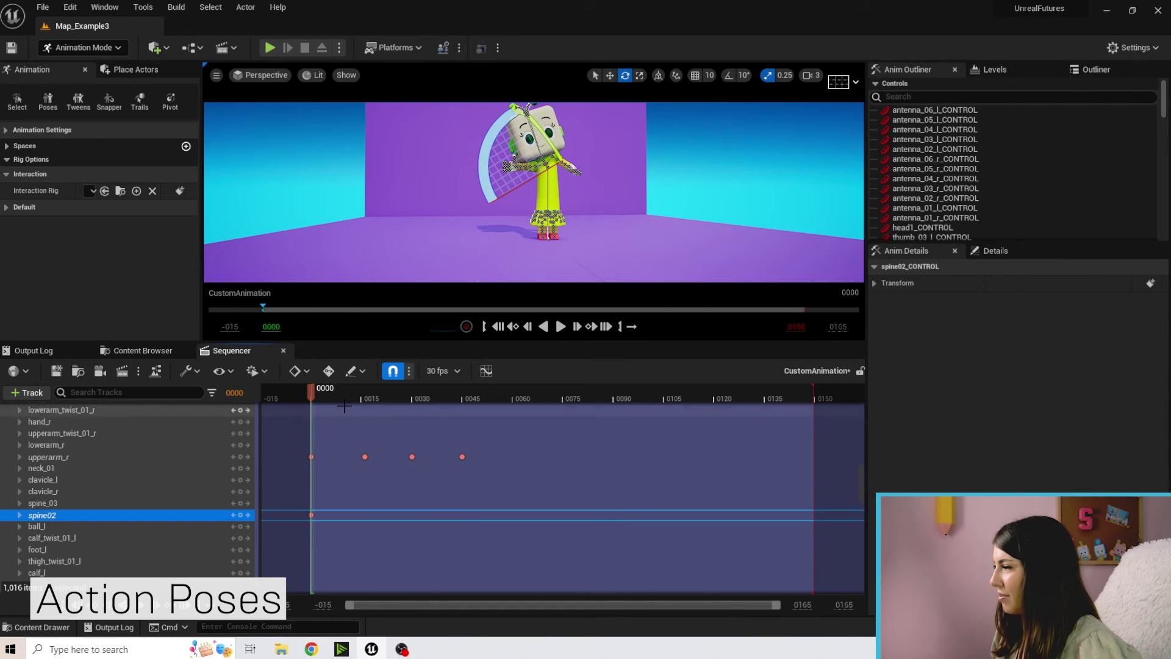
pyautogui.click(338, 393)
# - Key spine02 leaning at frame 20 and upright again at frame 39
pyautogui.moveTo(338, 389); pyautogui.dragTo(378, 389)
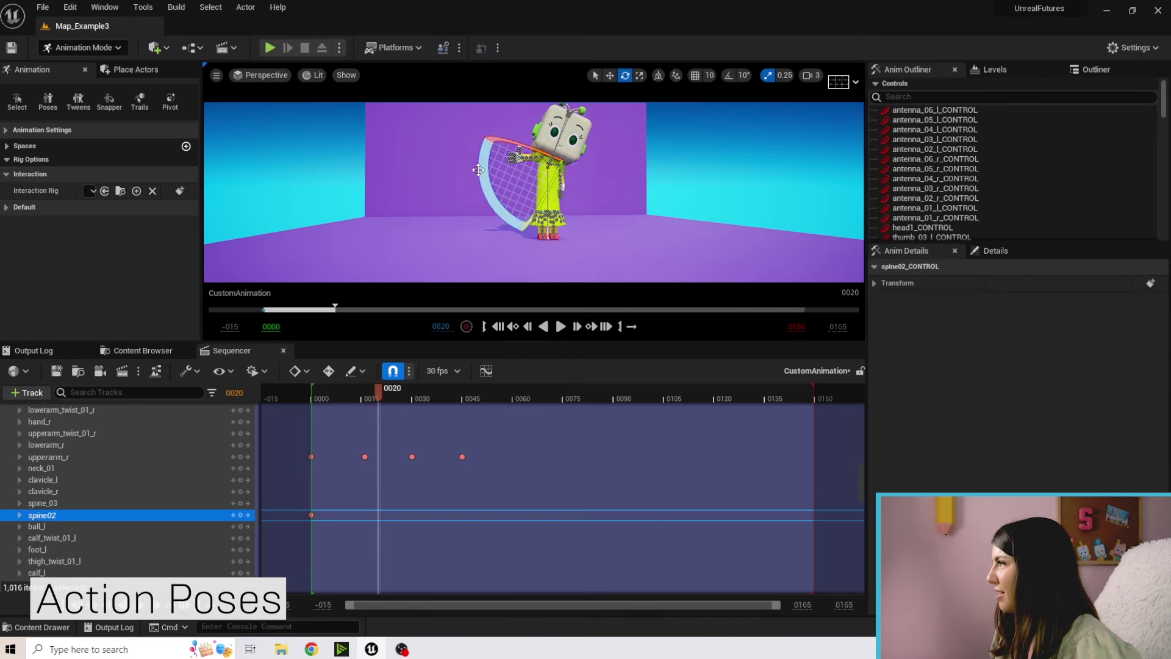
pyautogui.click(241, 516)
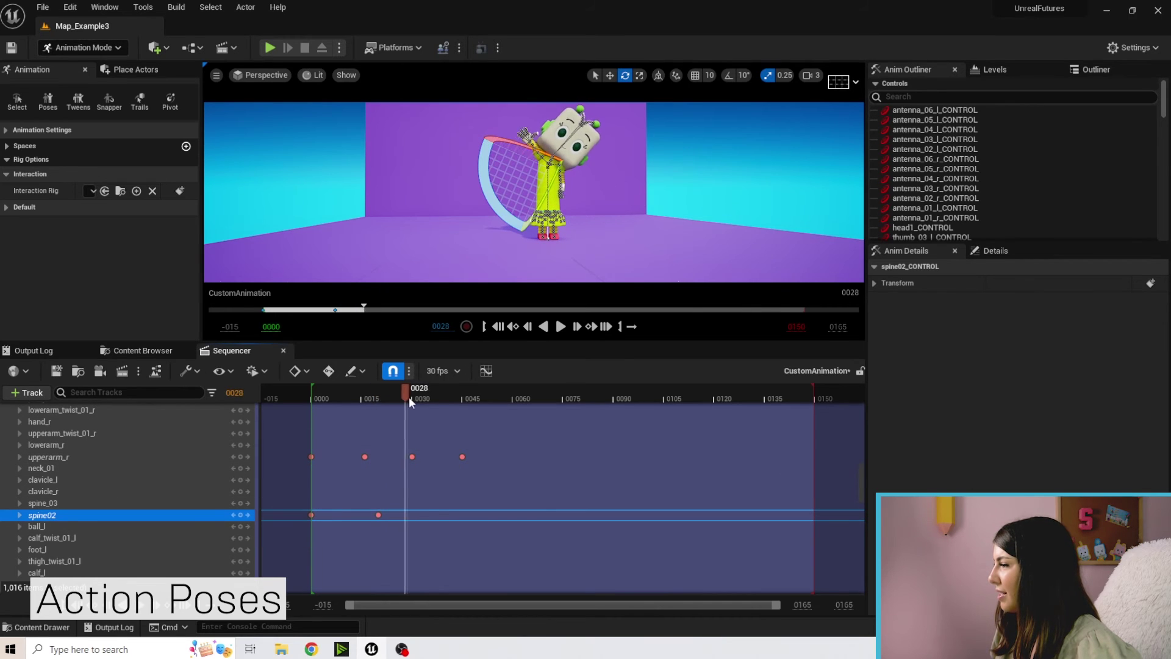
pyautogui.moveTo(491, 187); pyautogui.dragTo(439, 241)
pyautogui.click(241, 515)
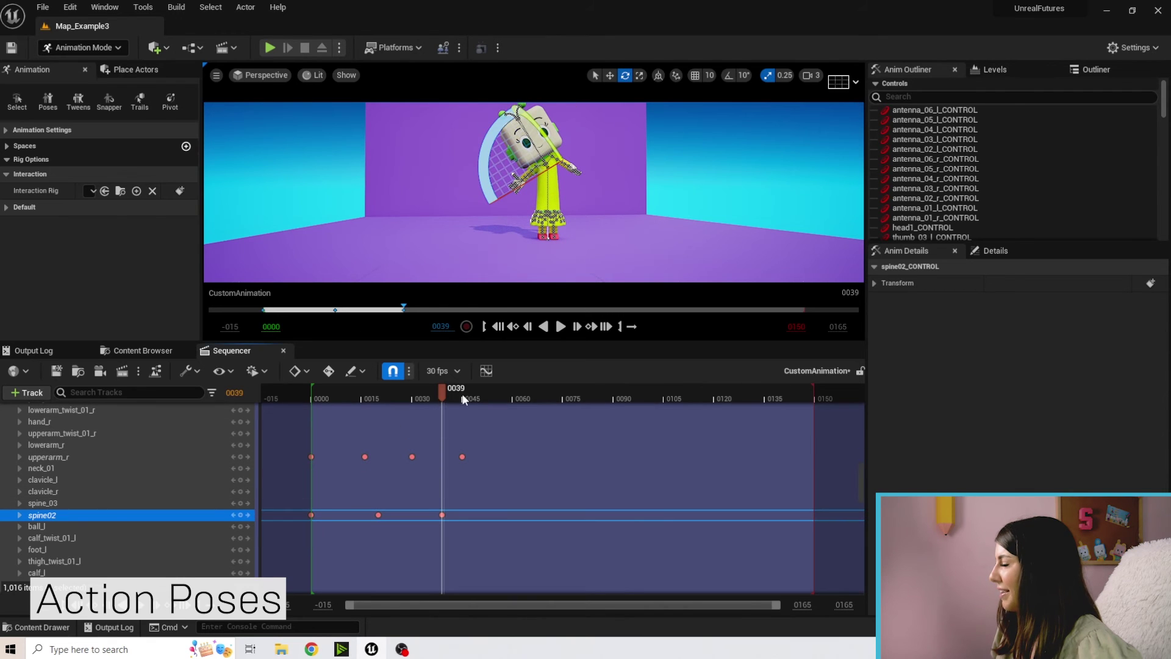
# - Preview the upper-body sway from the start and rewind to frame 0
pyautogui.moveTo(464, 399); pyautogui.dragTo(314, 393)
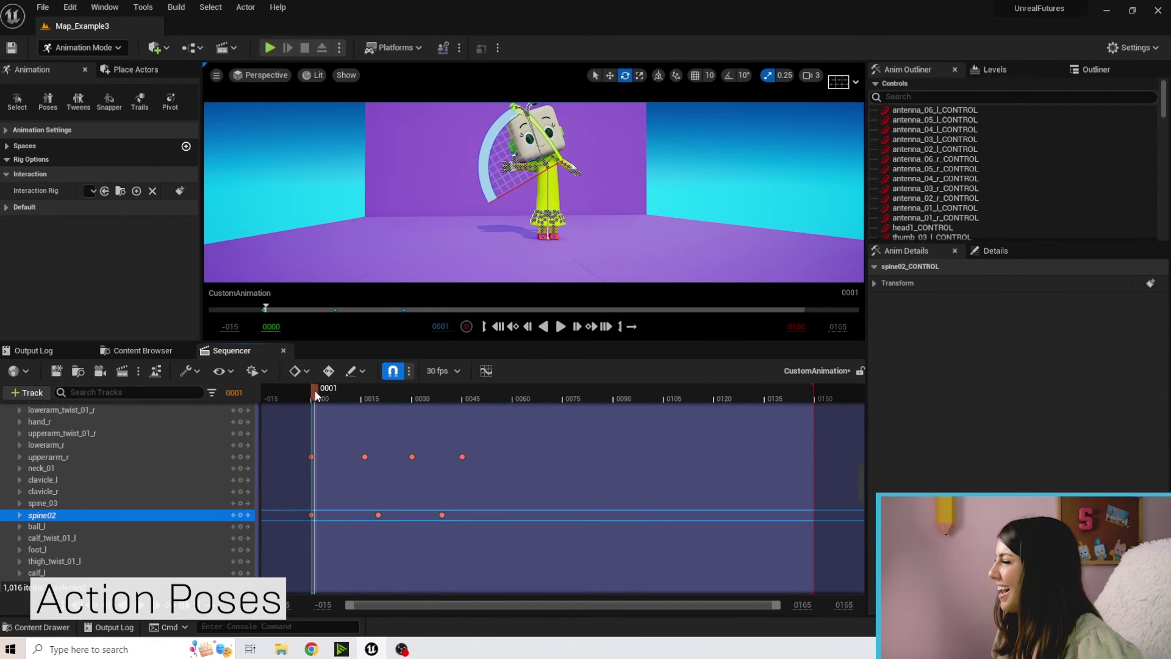
pyautogui.press('space')
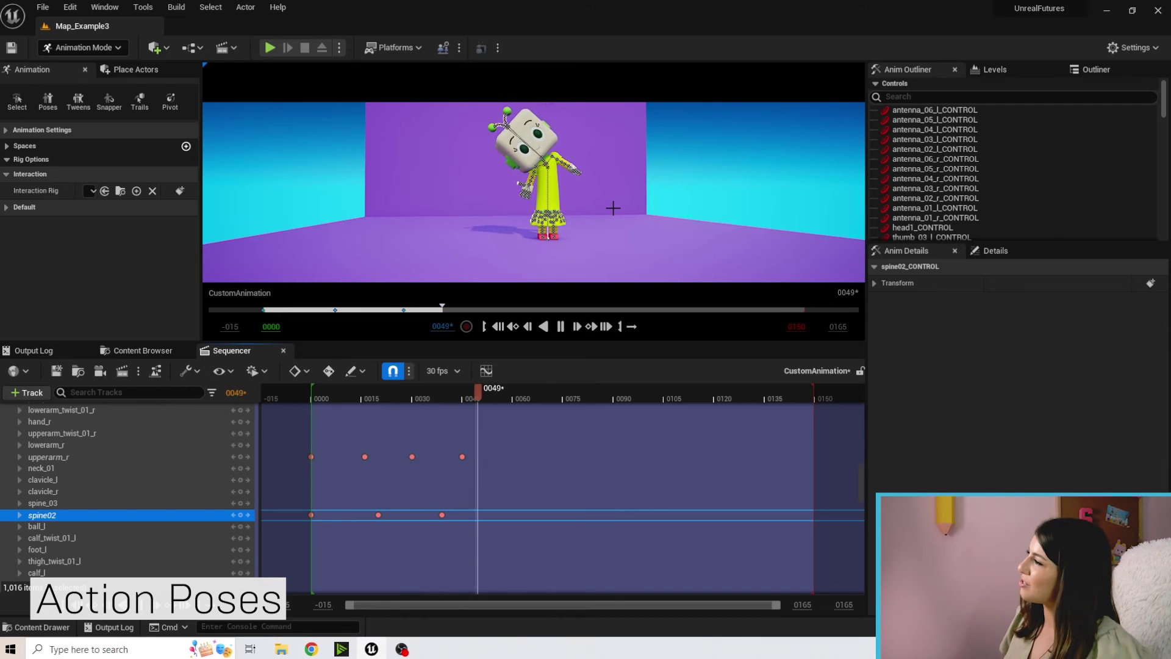
pyautogui.press('space')
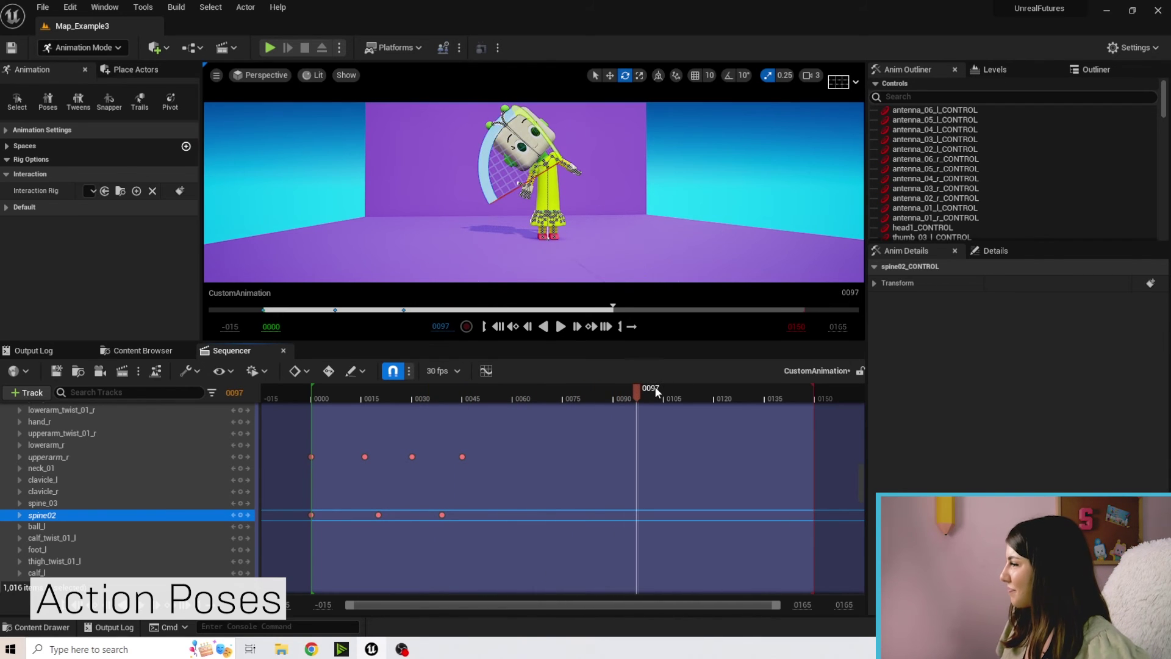
pyautogui.moveTo(551, 393); pyautogui.dragTo(314, 395)
pyautogui.scroll(5, 111, 489)
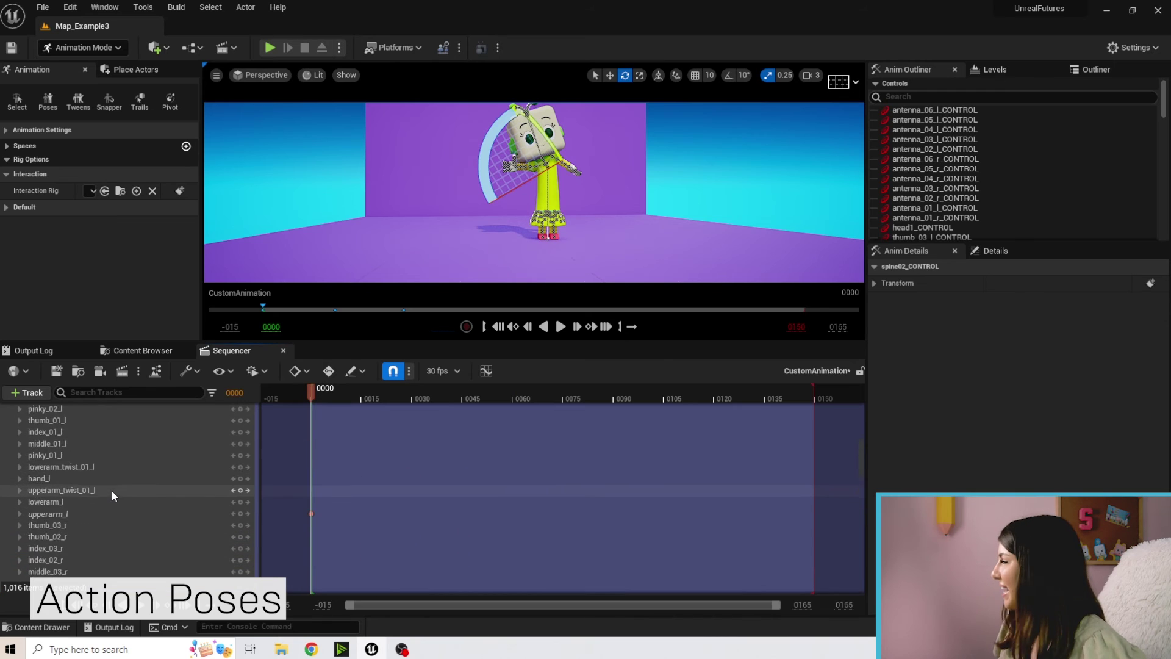
# - Save CustomAnimation and start baking the Sk_Bit track to an animation sequence
pyautogui.scroll(5, 111, 495)
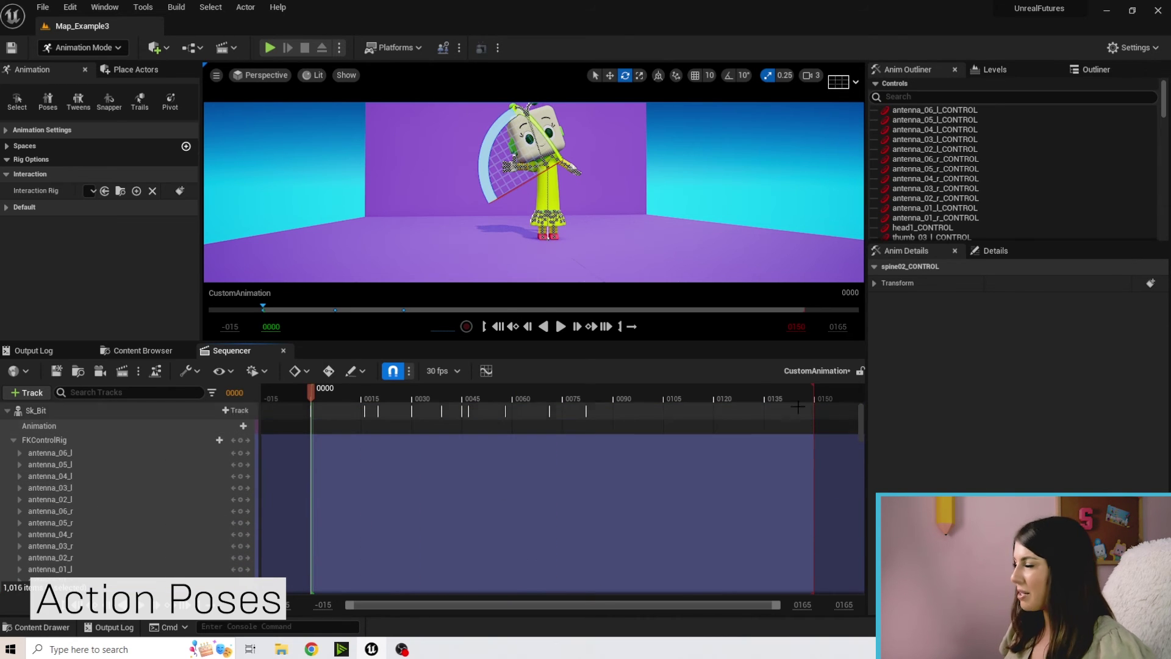
pyautogui.click(60, 368)
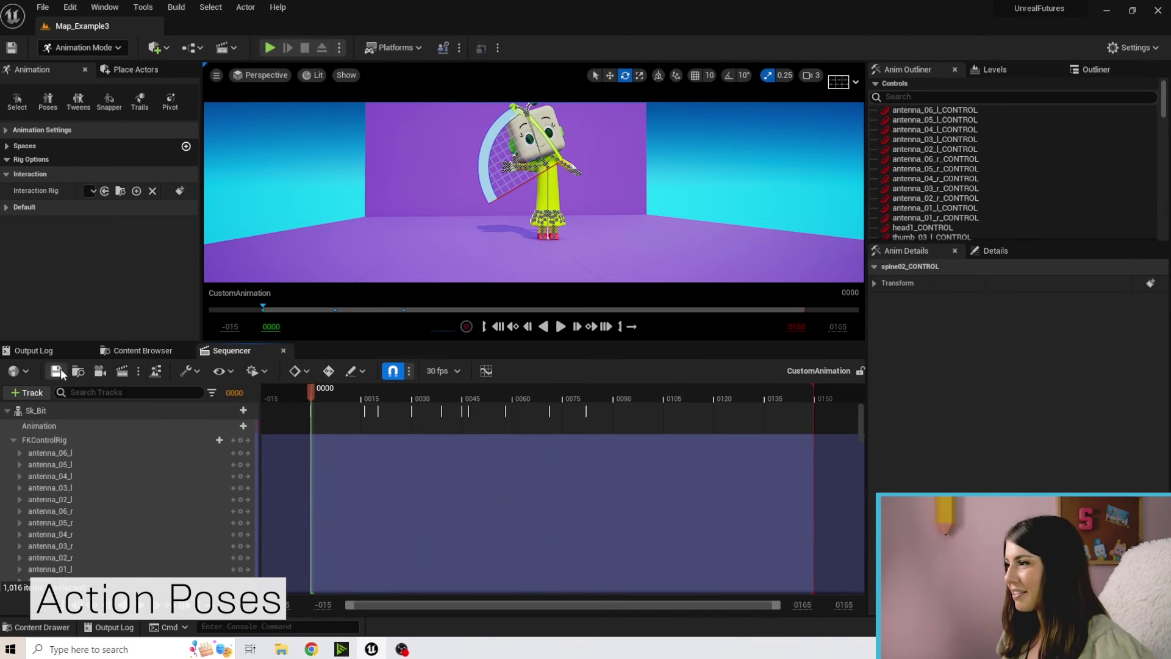
pyautogui.click(85, 413)
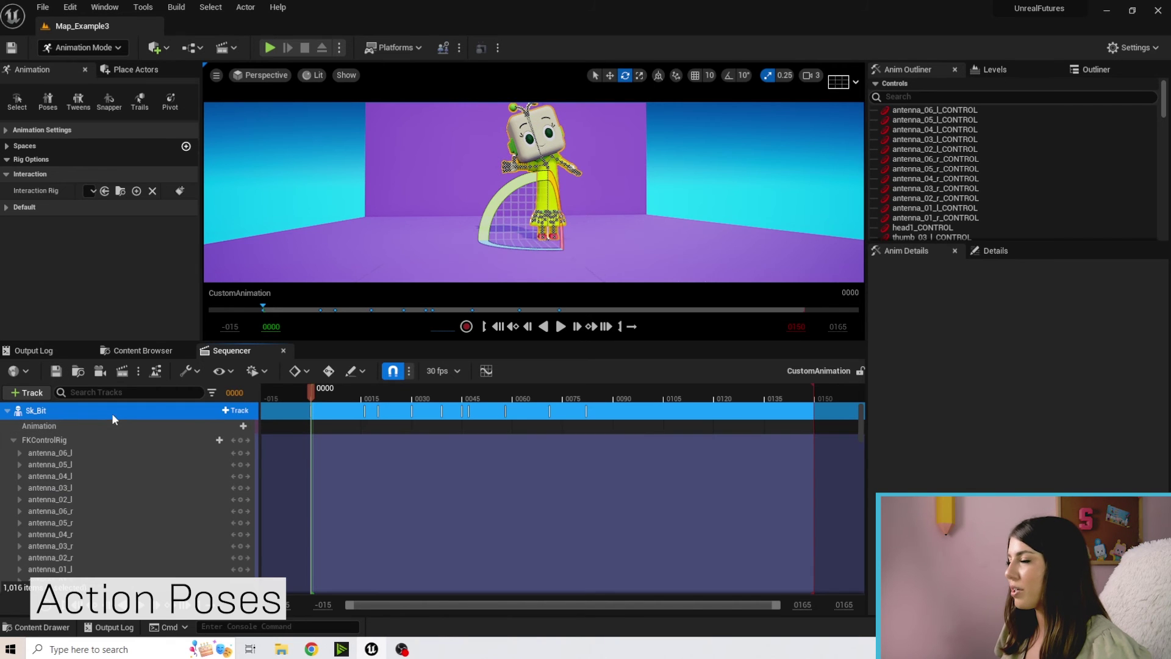
pyautogui.rightClick(112, 413)
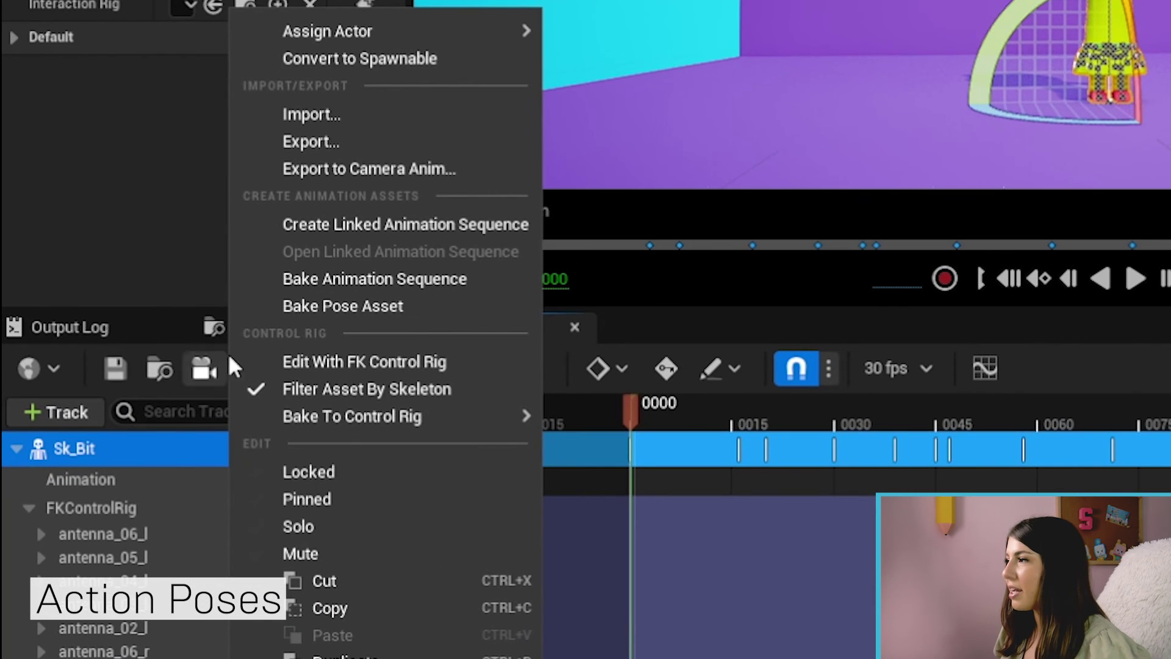
pyautogui.click(440, 277)
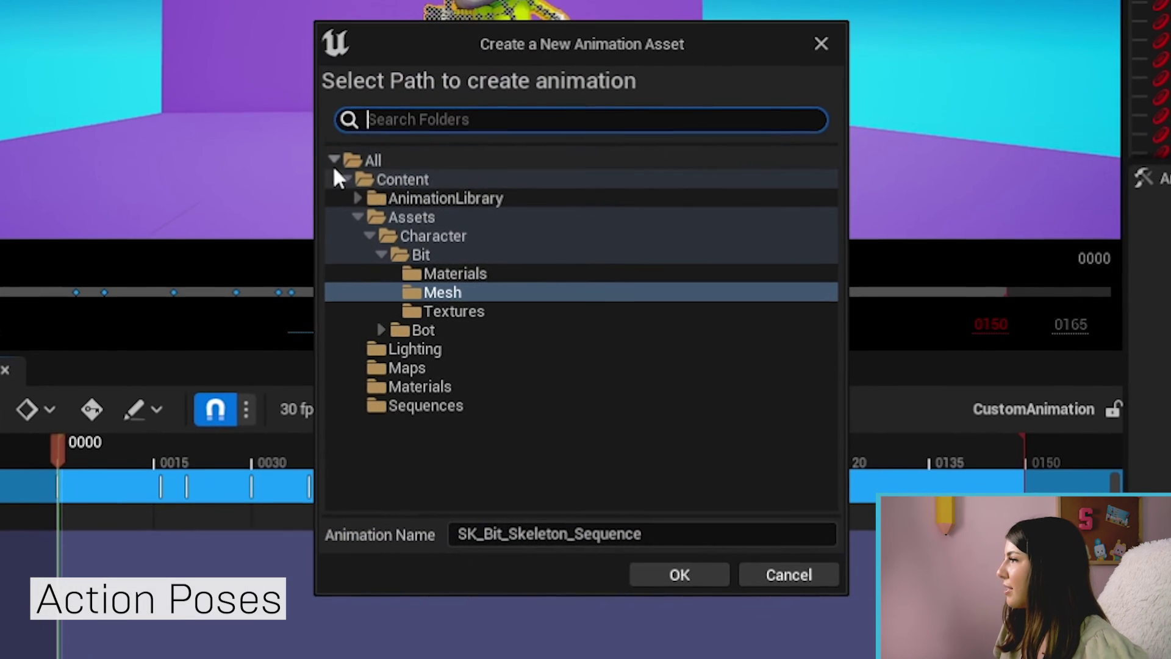
# - Export the bake as Bit_Worm into AnimationLibrary/Bit_Animations
pyautogui.click(442, 198)
pyautogui.click(357, 198)
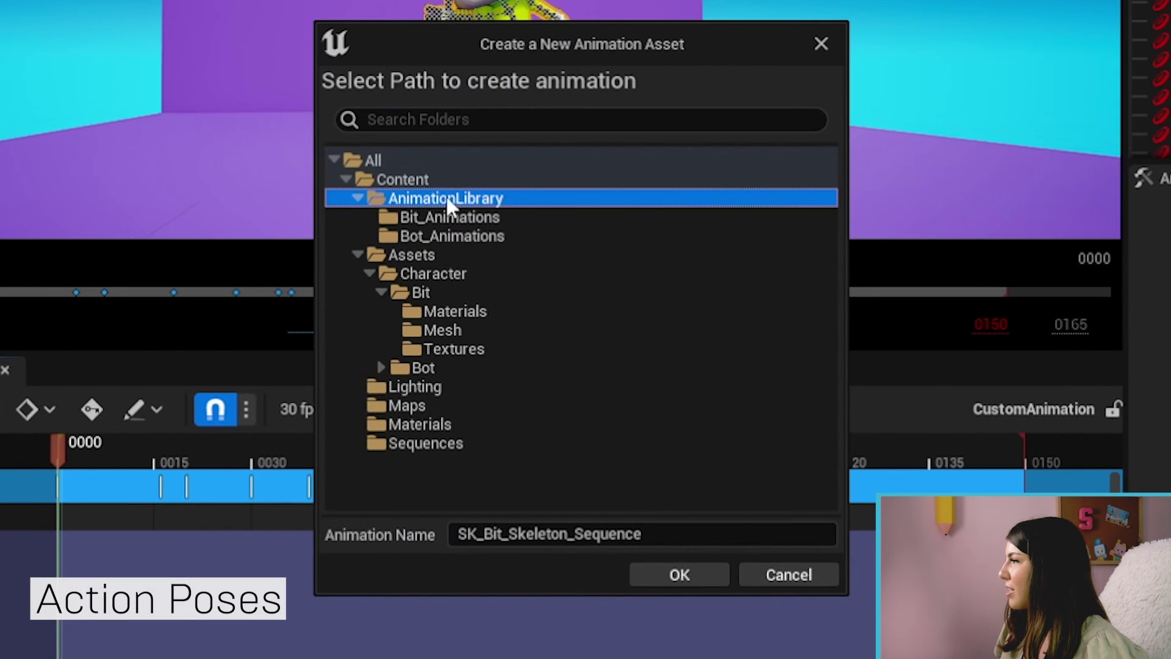
pyautogui.click(461, 218)
pyautogui.click(647, 532)
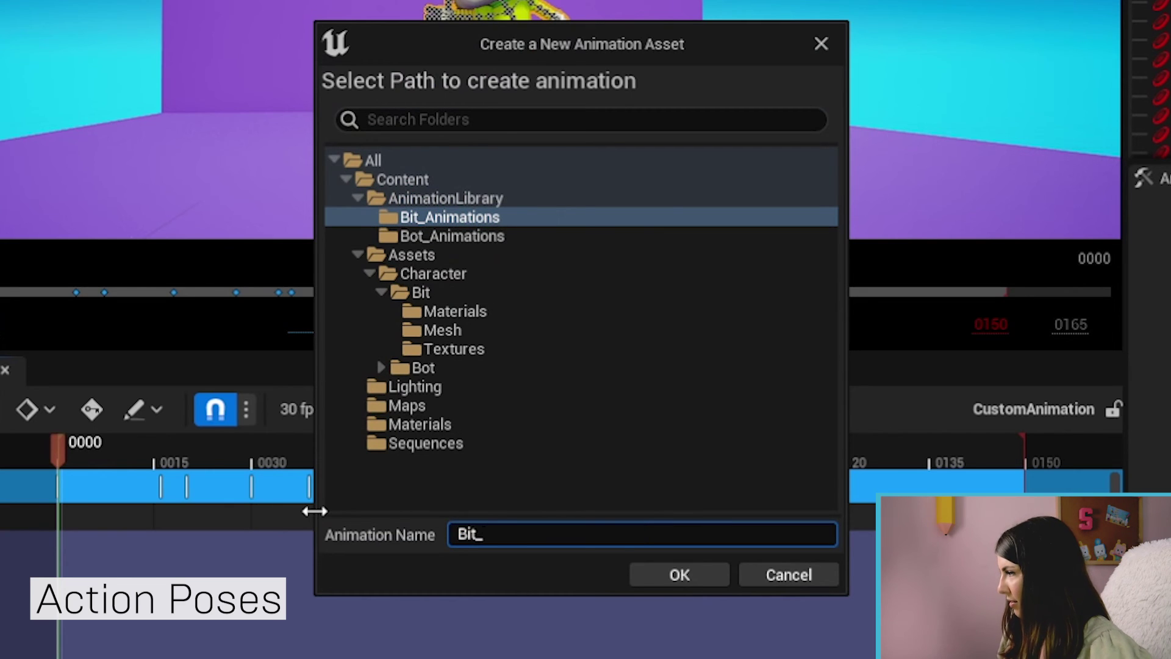
pyautogui.write('Bit_Worm')
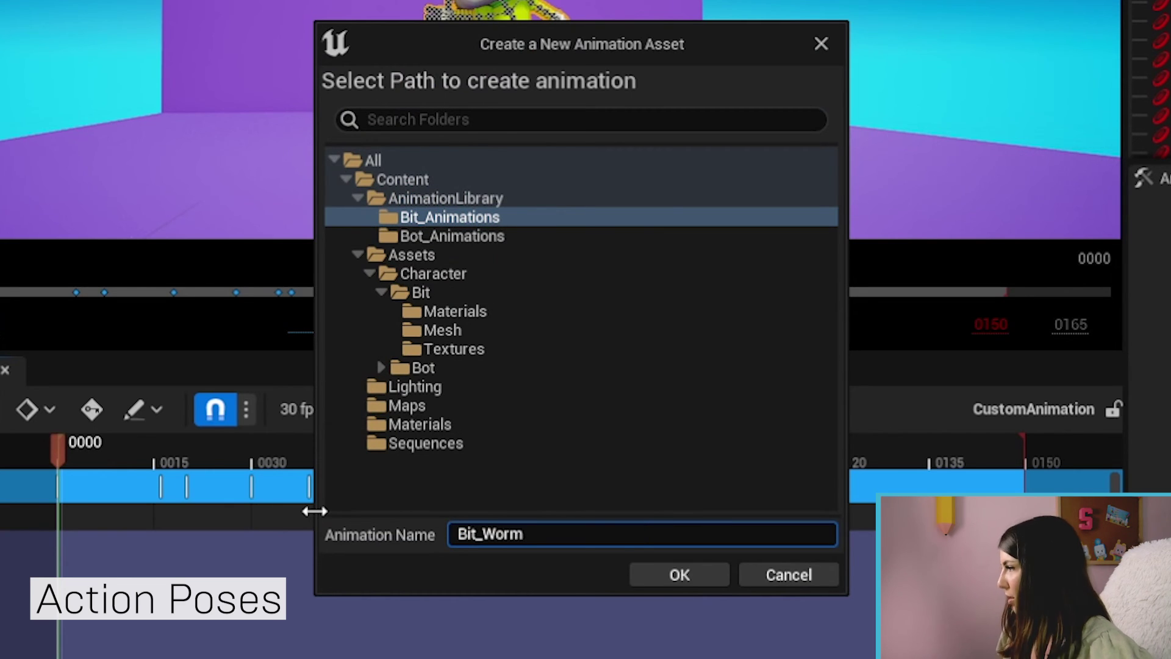
pyautogui.click(687, 576)
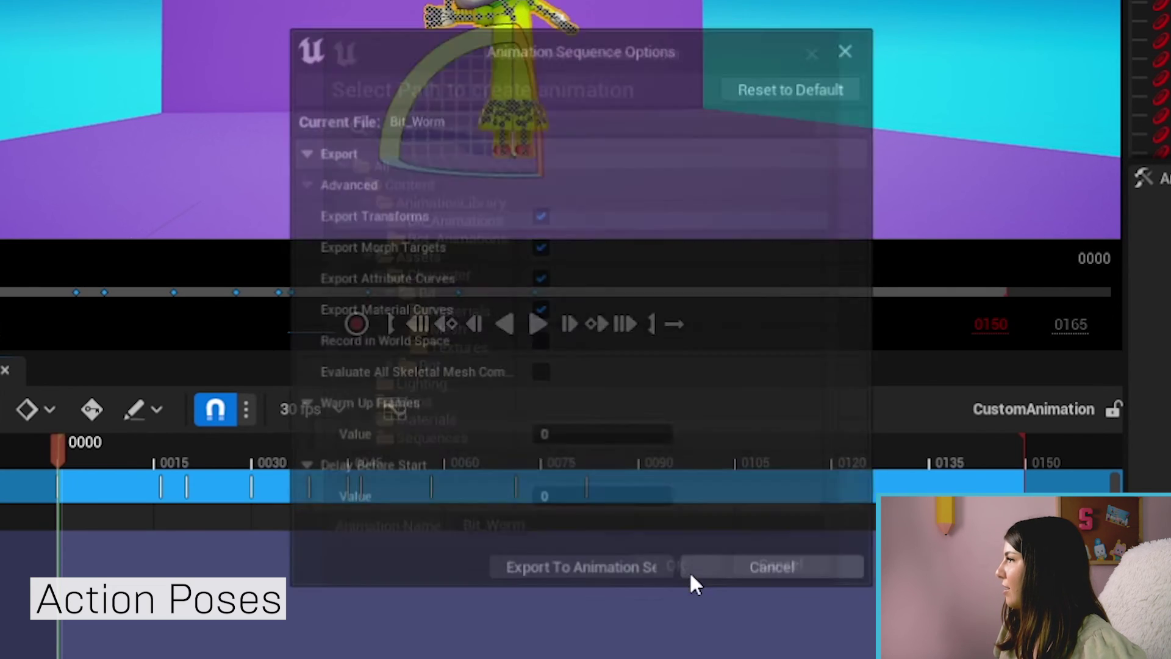
pyautogui.click(598, 573)
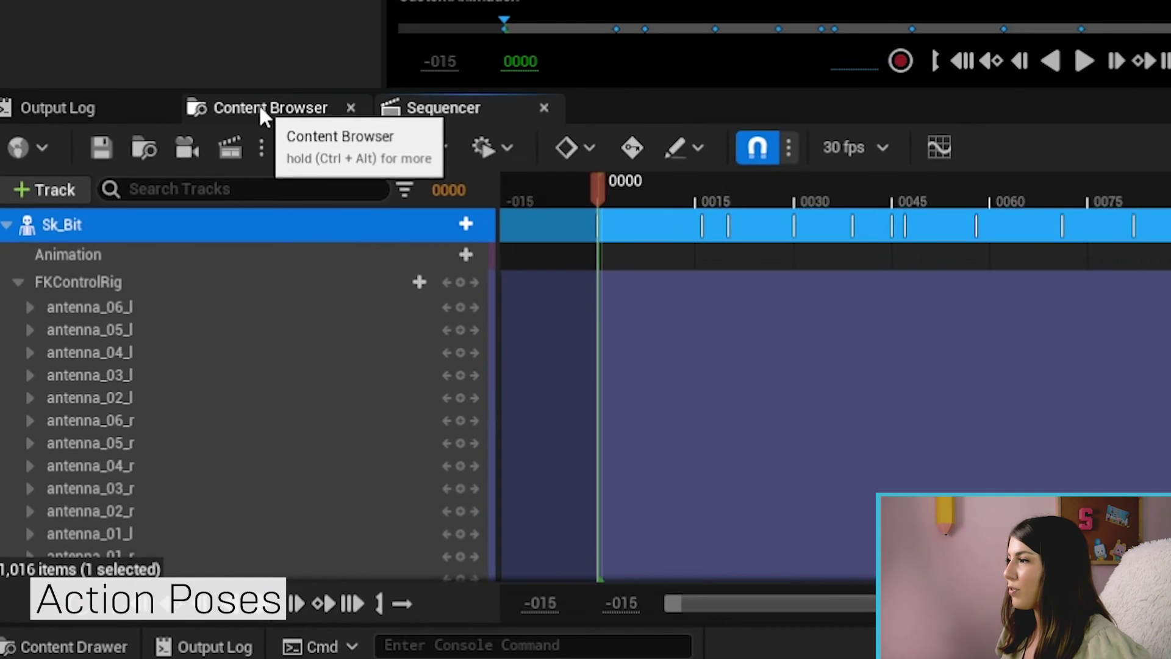
# - Open Bit_Worm from Content > AnimationLibrary > Bit_Animations and rewind its preview to frame 0
pyautogui.click(139, 352)
pyautogui.click(465, 145)
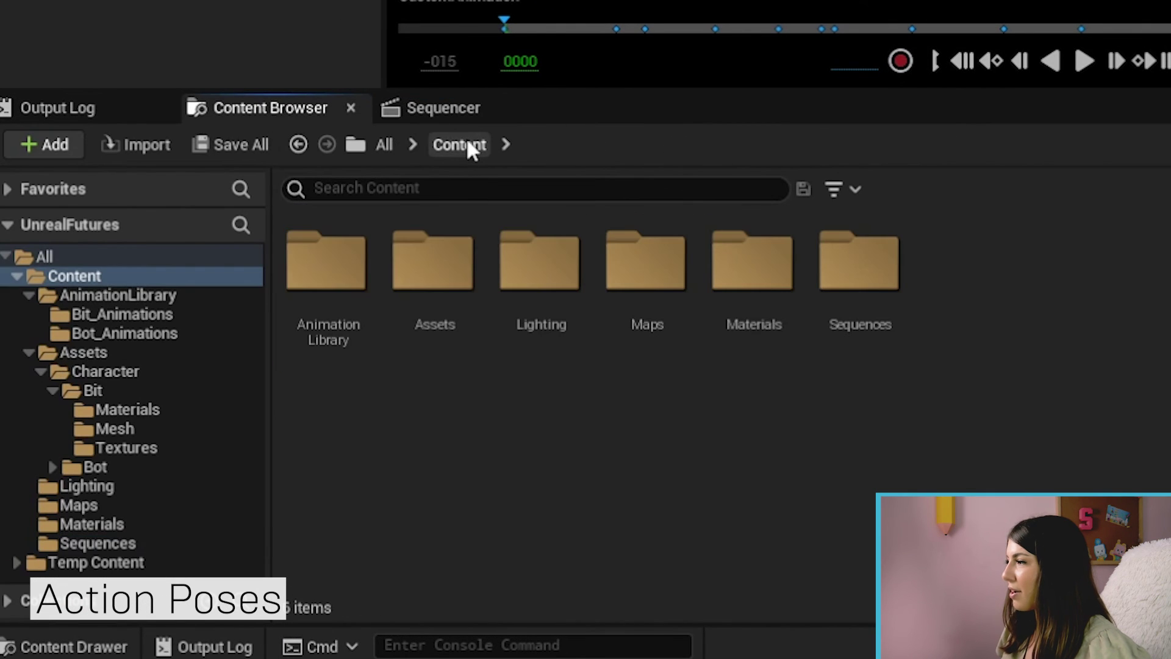
pyautogui.doubleClick(339, 237)
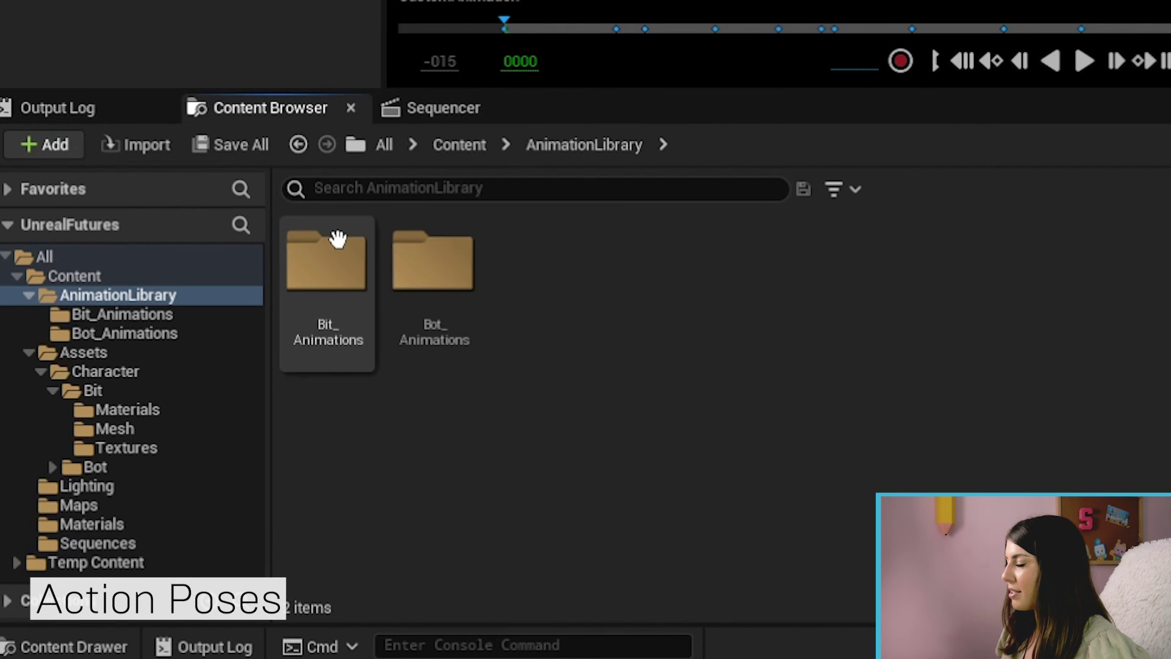
pyautogui.doubleClick(301, 253)
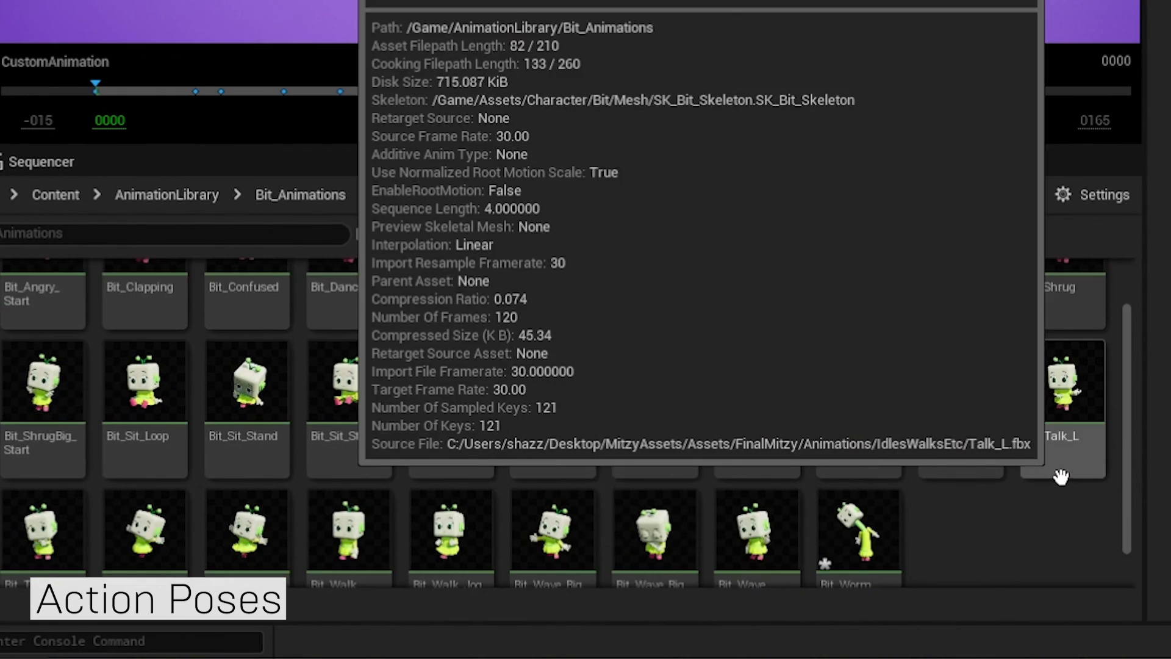
pyautogui.scroll(-3, 936, 523)
pyautogui.click(866, 491)
pyautogui.doubleClick(868, 491)
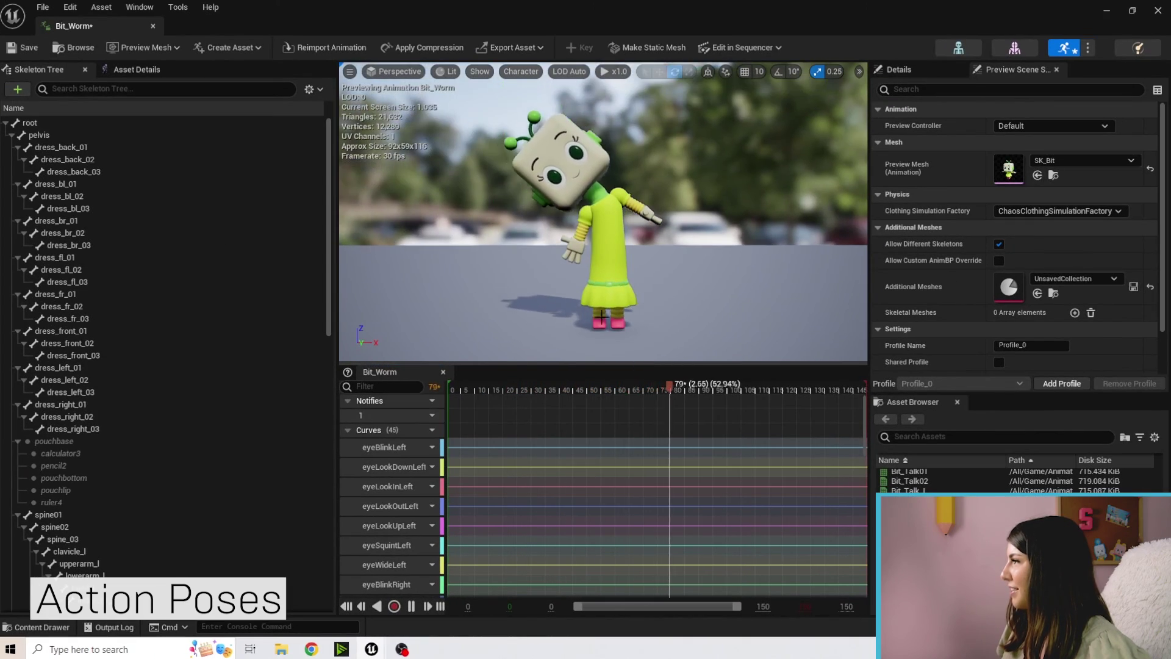
pyautogui.moveTo(471, 389); pyautogui.dragTo(441, 390)
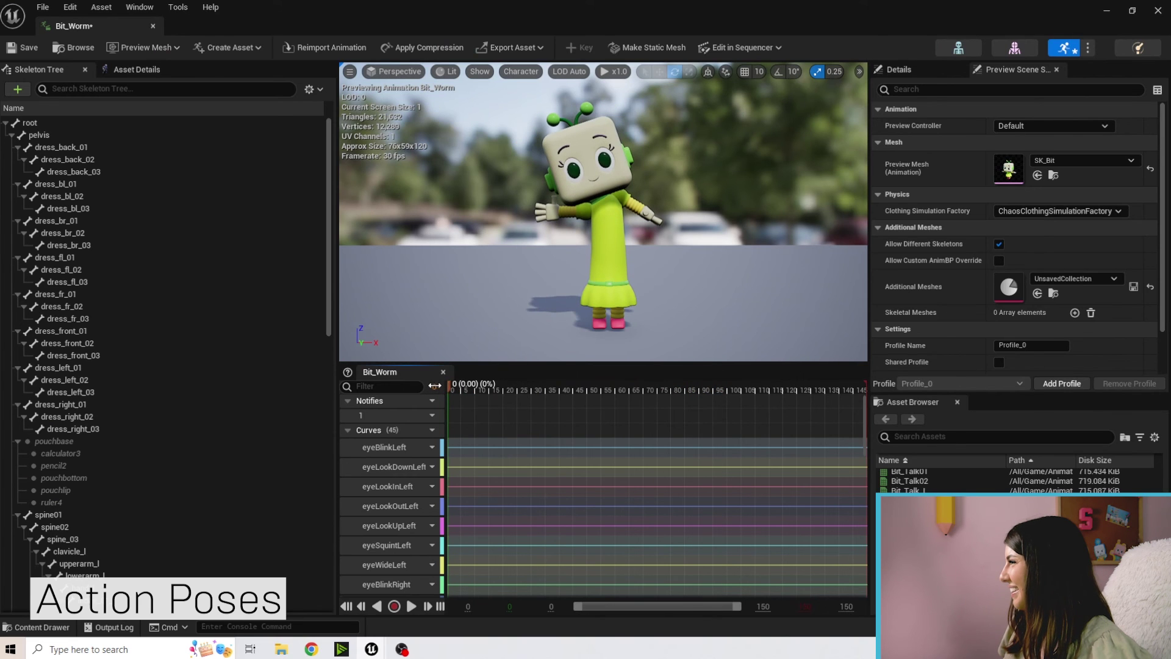